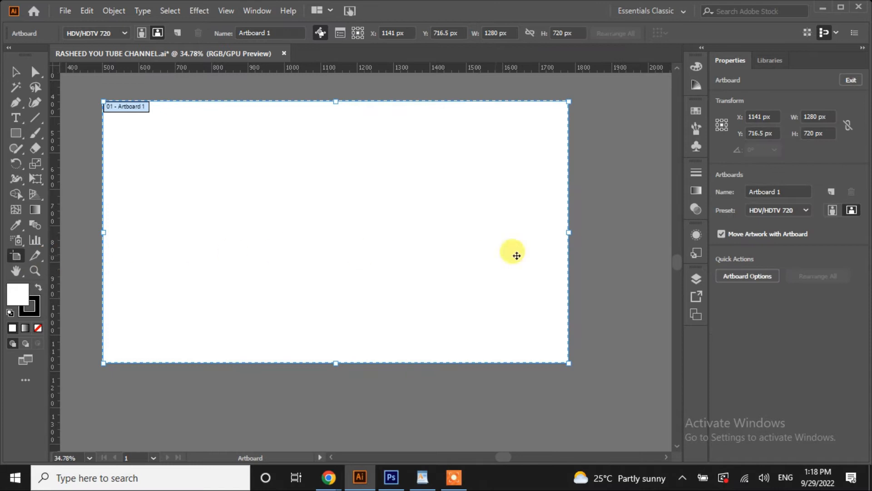
Change Artboard 1 from 1280 × 720 to 1080 × 1080 px and fit it in the window
left_click(748, 276)
double_click(389, 101)
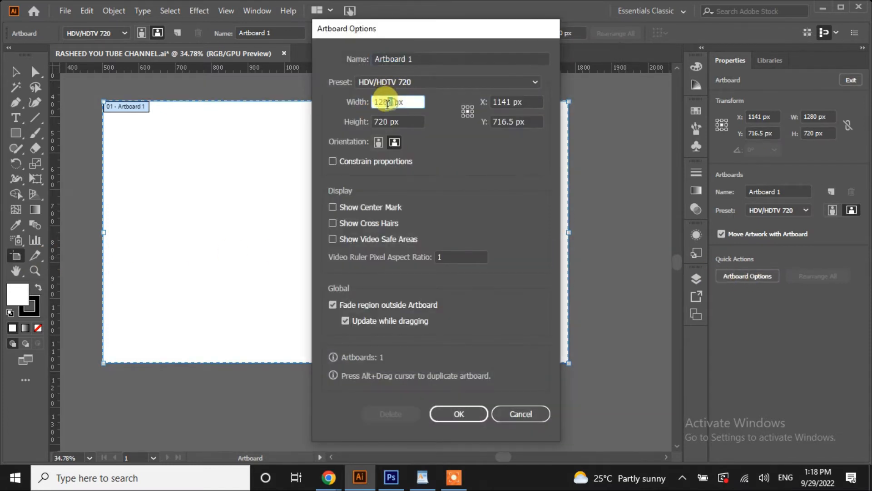
type("106")
key("BackSpace")
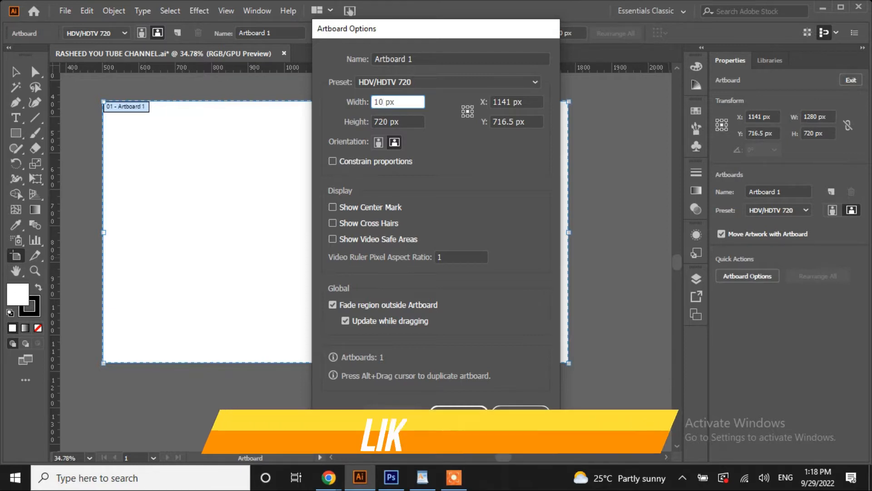
type("80")
left_click(384, 120)
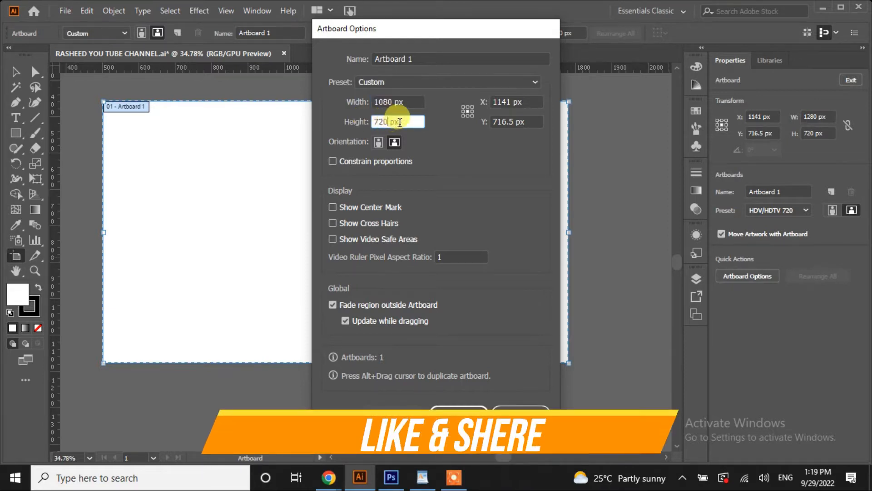
type("10")
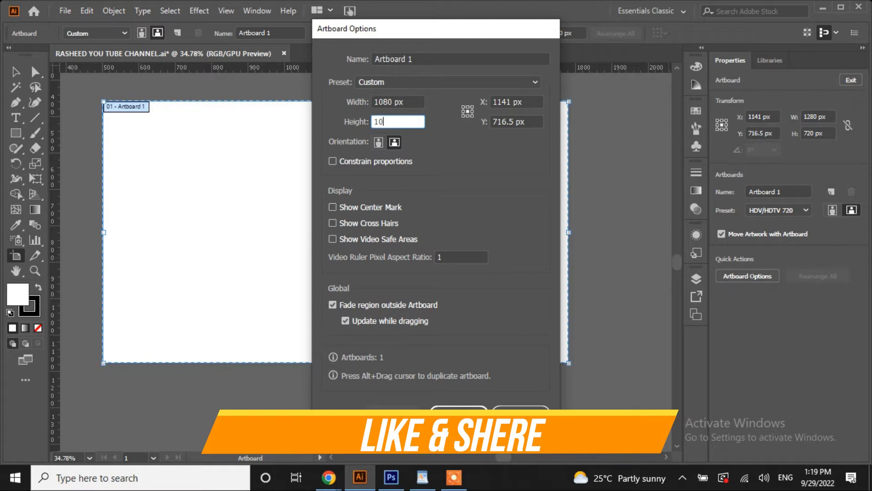
type("80")
left_click(458, 411)
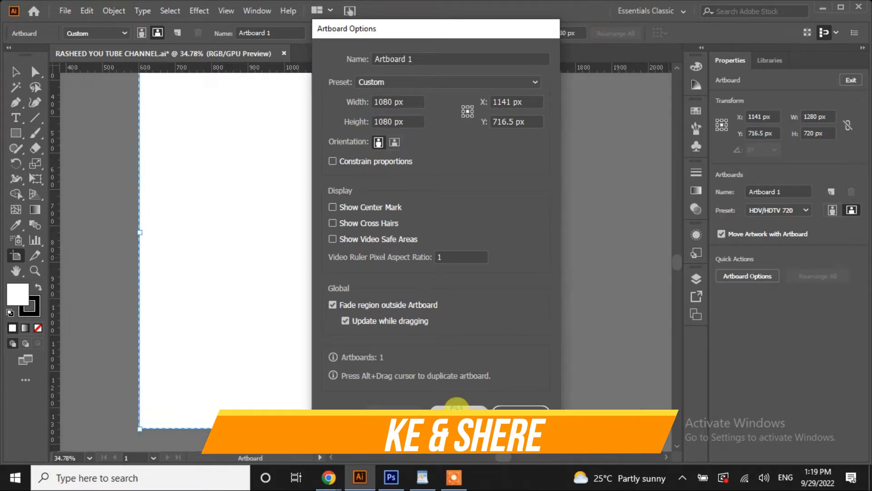
key("ctrl+0")
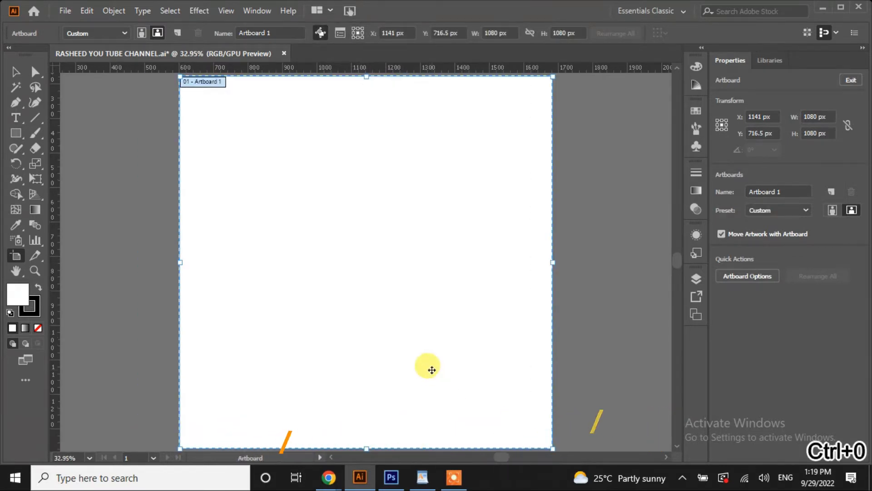
Create a 1080 × 1080 px rectangle with the Rectangle tool
key("Escape")
left_click(15, 133)
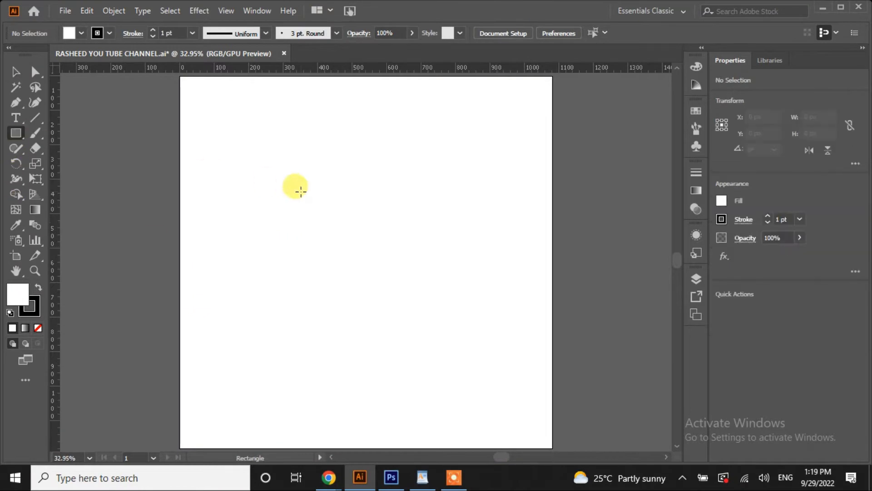
left_click(302, 194)
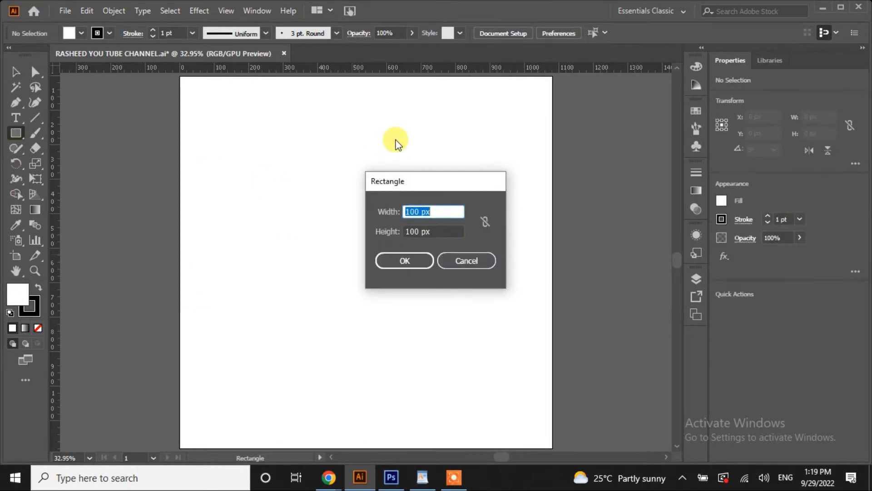
type("1080")
left_click(416, 229)
left_click_drag(422, 232, 396, 234)
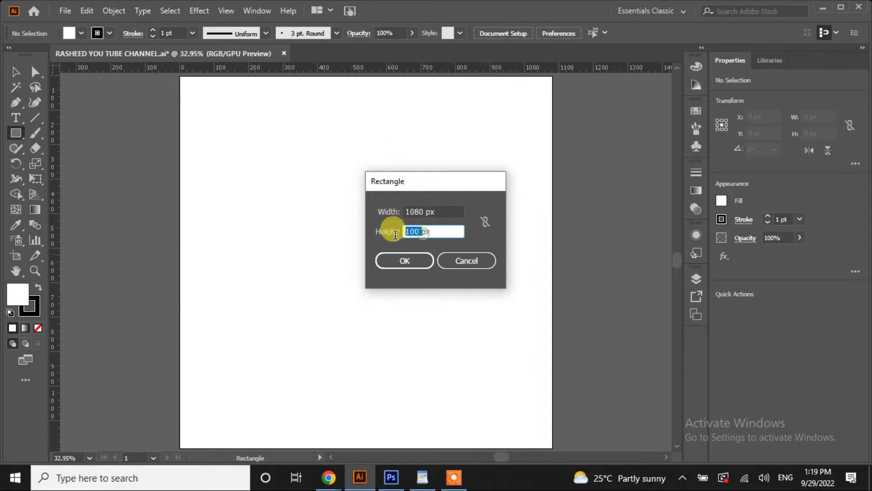
type("1")
type("080")
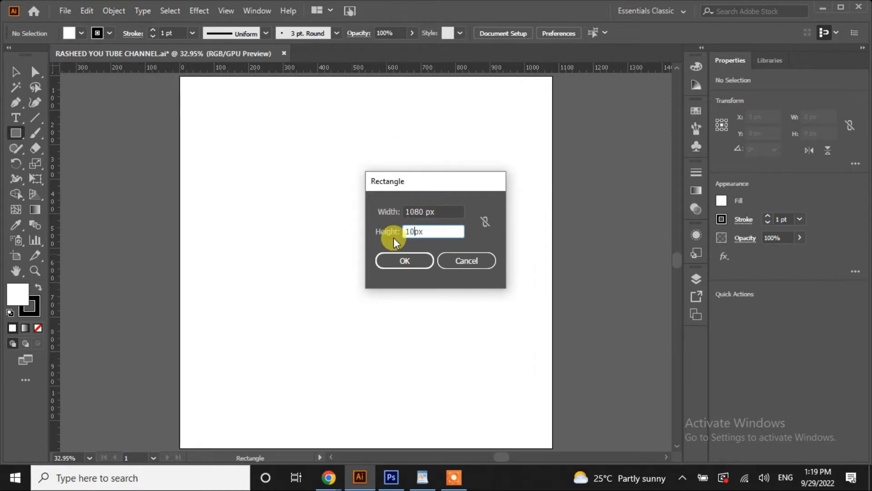
left_click(400, 259)
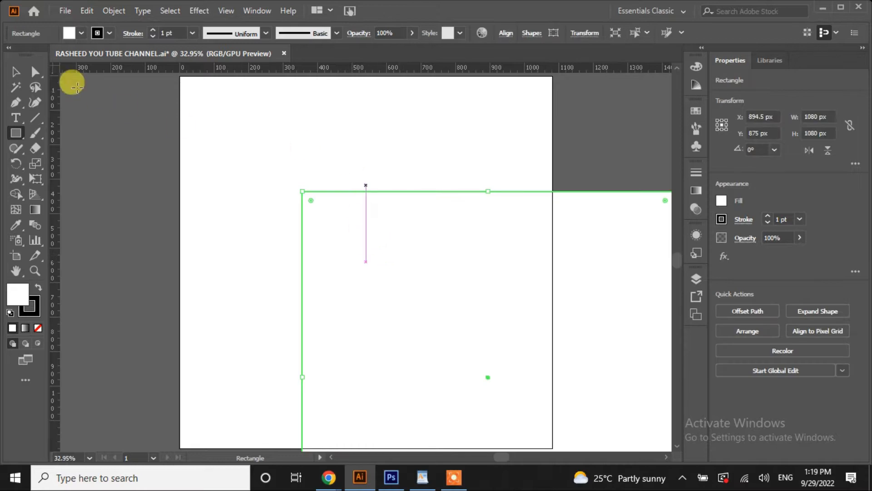
Fill the rectangle black and centre it horizontally and vertically on the artboard
left_click(81, 33)
left_click(36, 55)
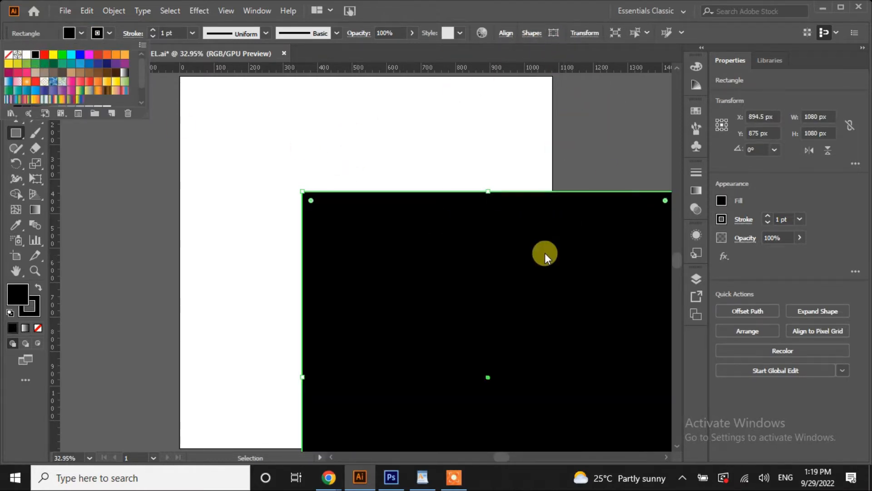
left_click(506, 33)
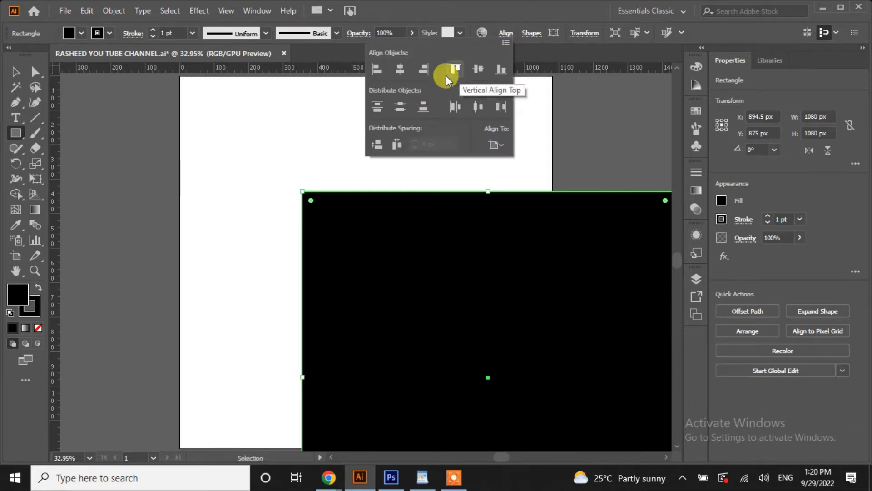
left_click(400, 69)
left_click(476, 69)
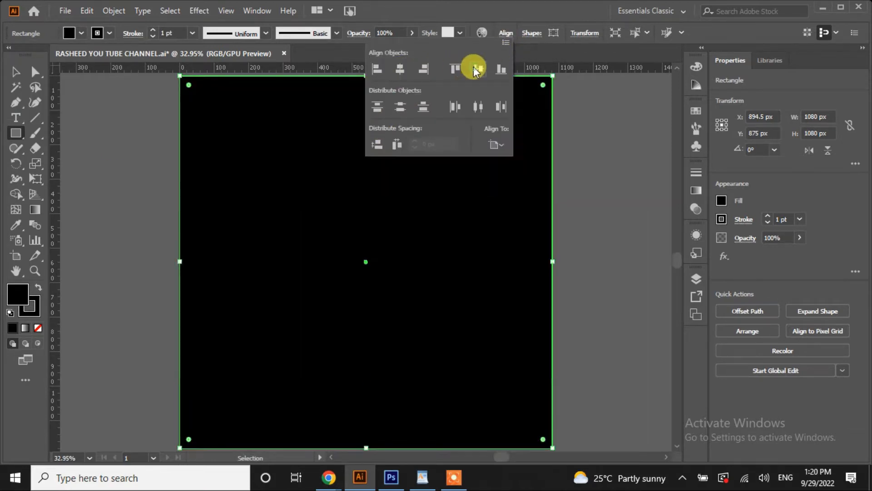
left_click(586, 189)
left_click(476, 268)
left_click(15, 71)
left_click(107, 148)
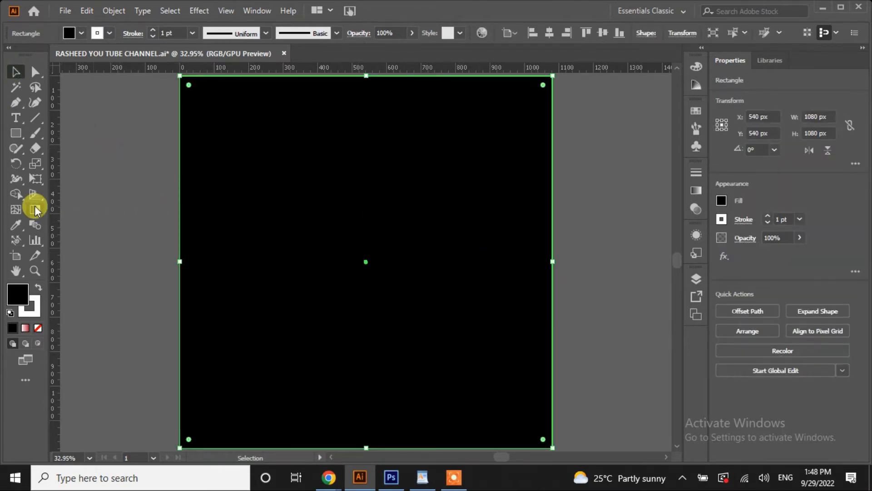
Give the background rectangle a radial white-to-black gradient
left_click(35, 209)
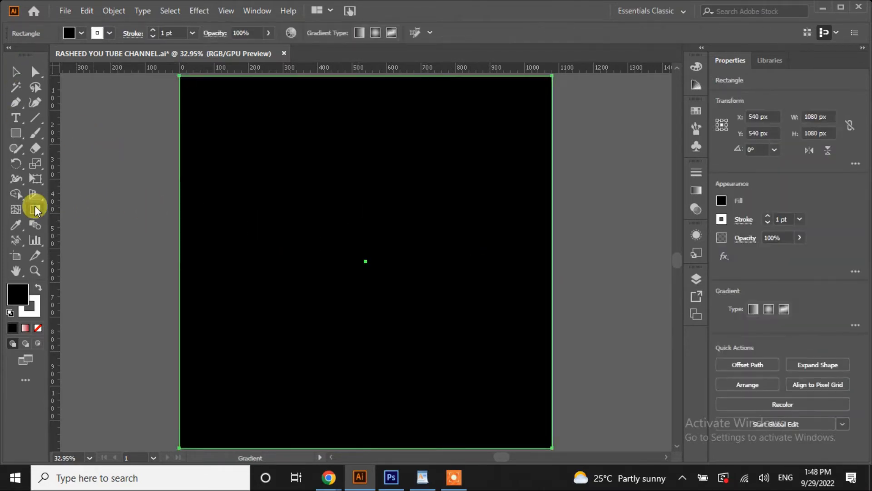
key("v")
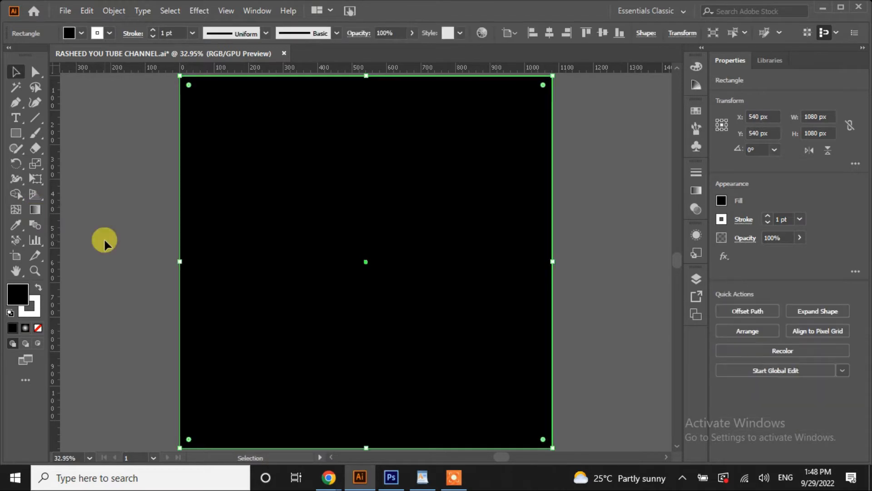
left_click(696, 190)
left_click(549, 189)
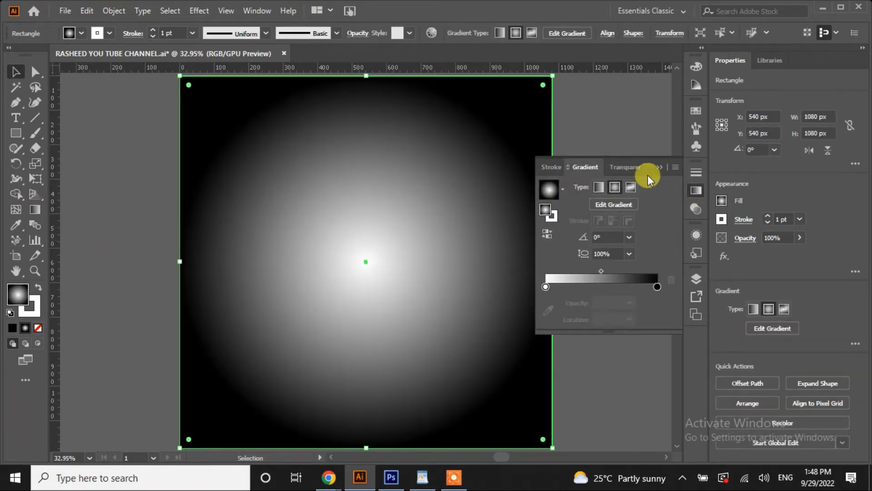
left_click(618, 204)
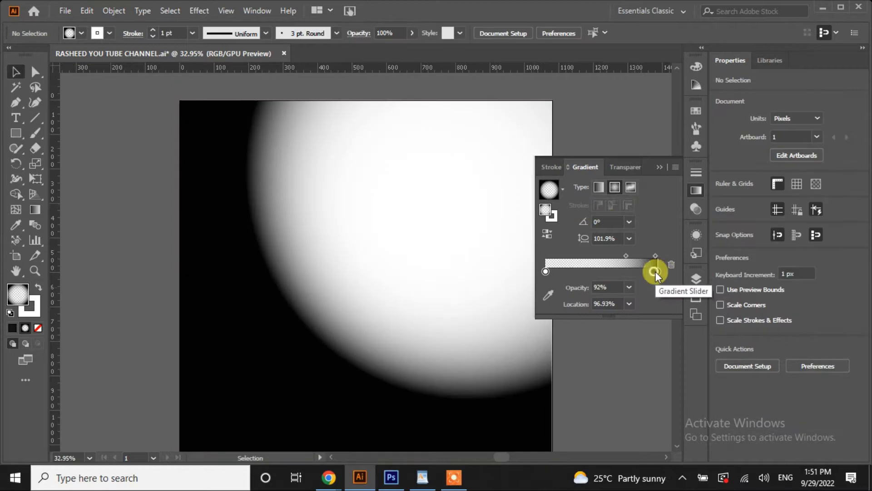
Change the gradient's outer colour stop to teal using RGB values
double_click(657, 272)
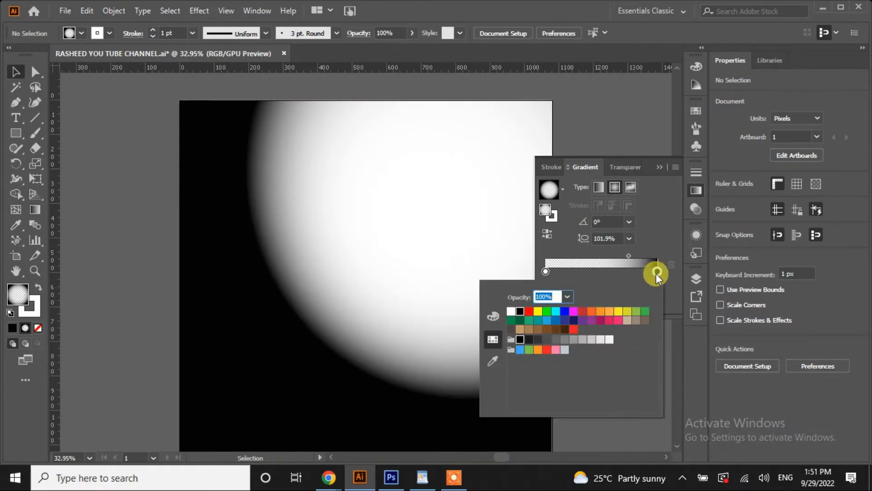
left_click(529, 340)
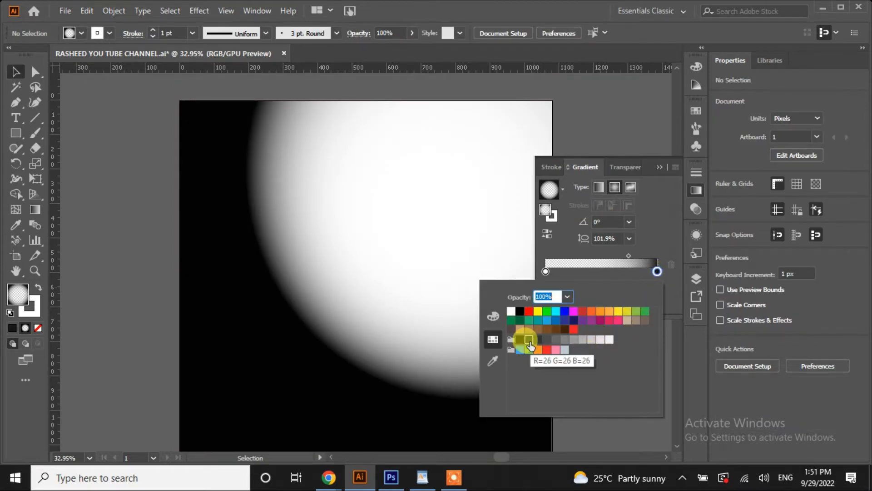
left_click(573, 320)
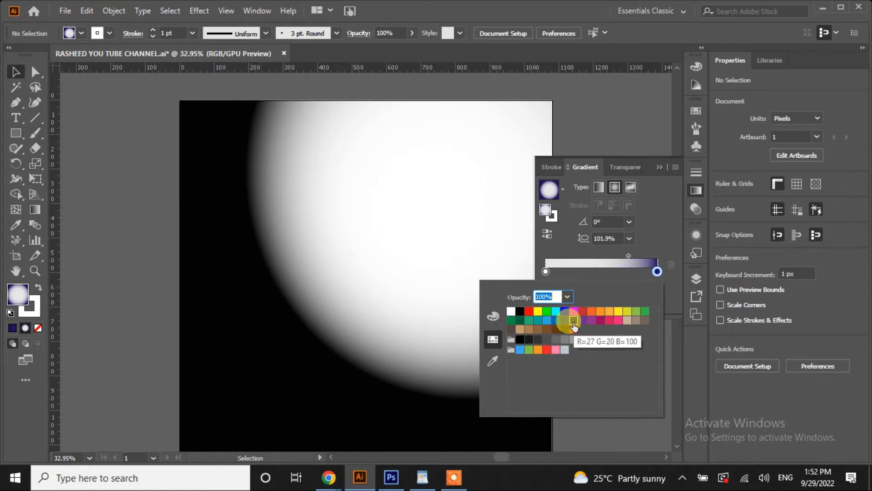
left_click(296, 374)
left_click(297, 374)
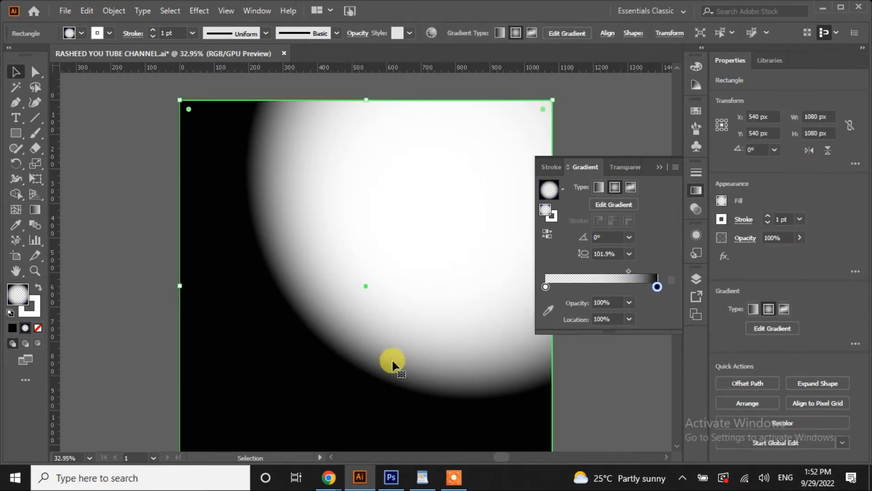
double_click(656, 288)
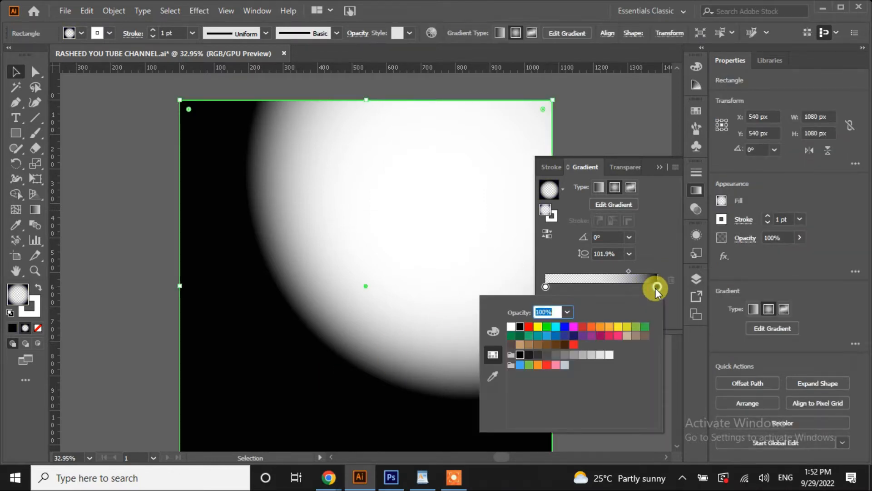
left_click(574, 337)
left_click(582, 336)
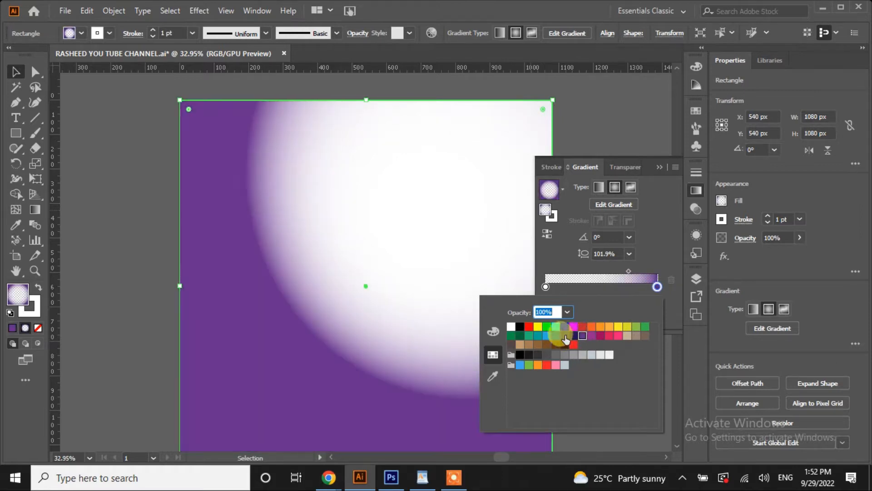
left_click(564, 336)
left_click(493, 331)
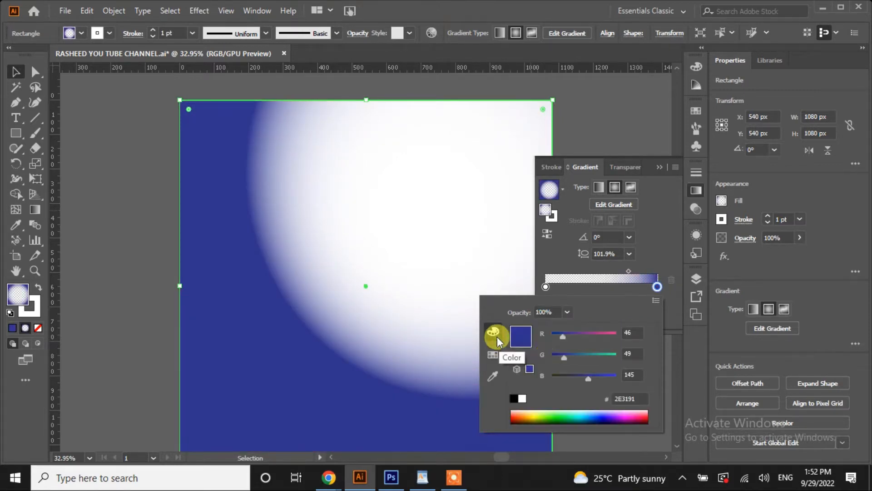
mouse_move(585, 377)
left_mouse_down()
mouse_move(574, 375)
mouse_move(555, 337)
mouse_move(579, 358)
mouse_move(574, 380)
left_mouse_up()
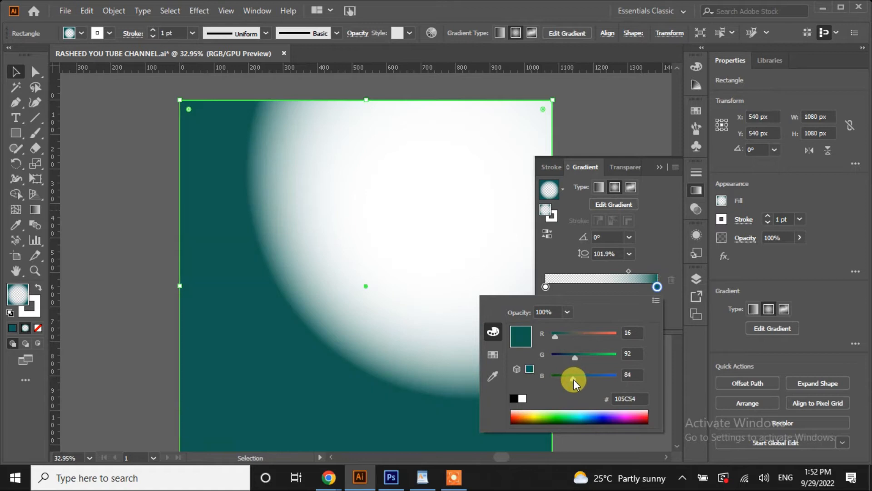
Enlarge the white area and set the teal stop at the slider's far end
left_click_drag(657, 287, 617, 273)
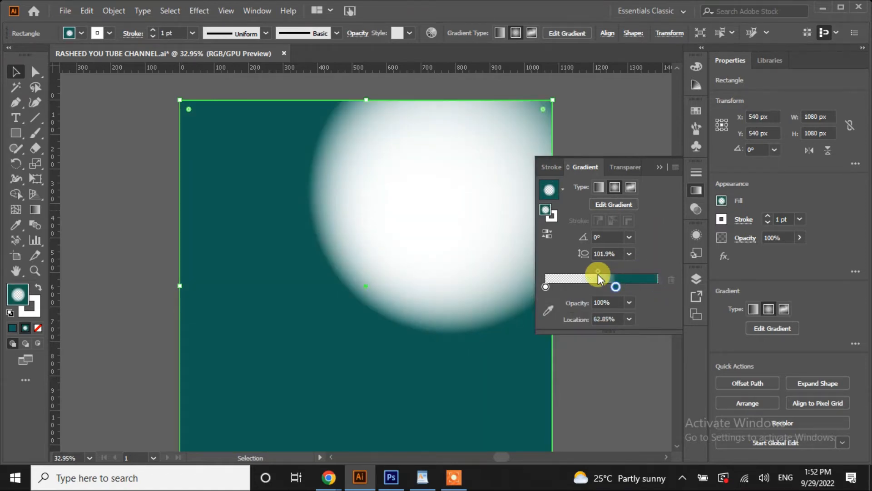
left_click_drag(615, 290, 577, 274)
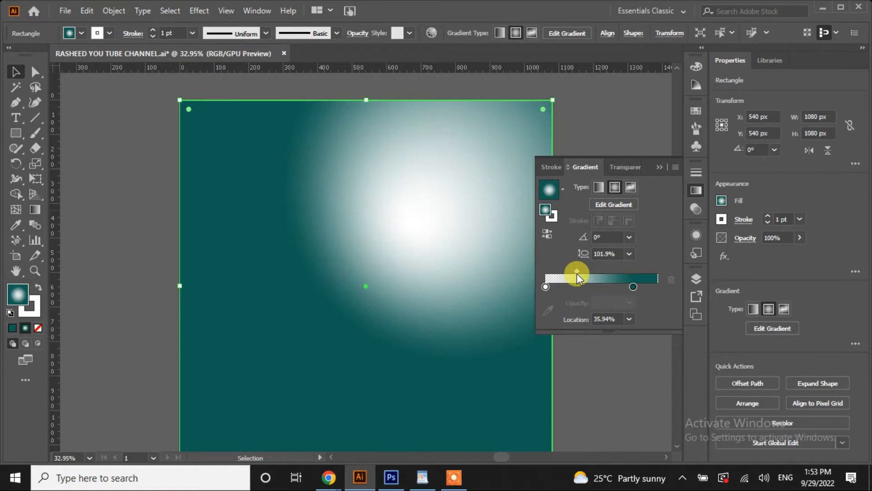
left_click_drag(633, 287, 658, 291)
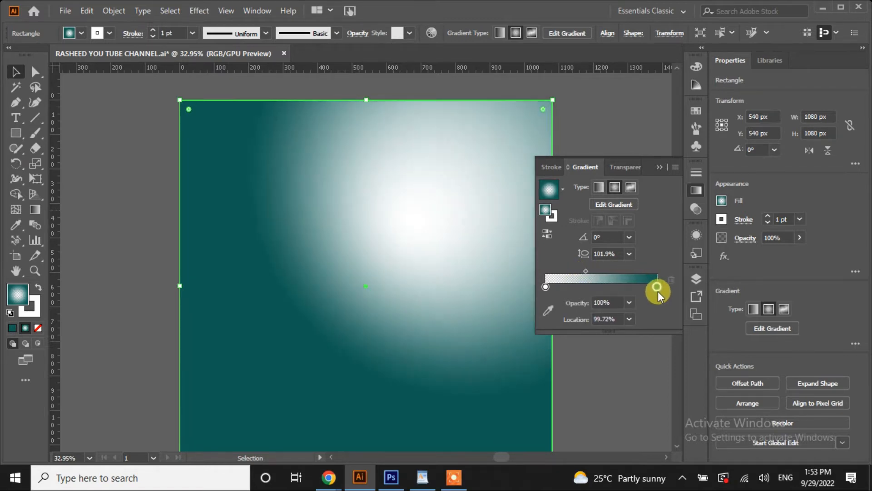
left_click(657, 169)
left_click(75, 130)
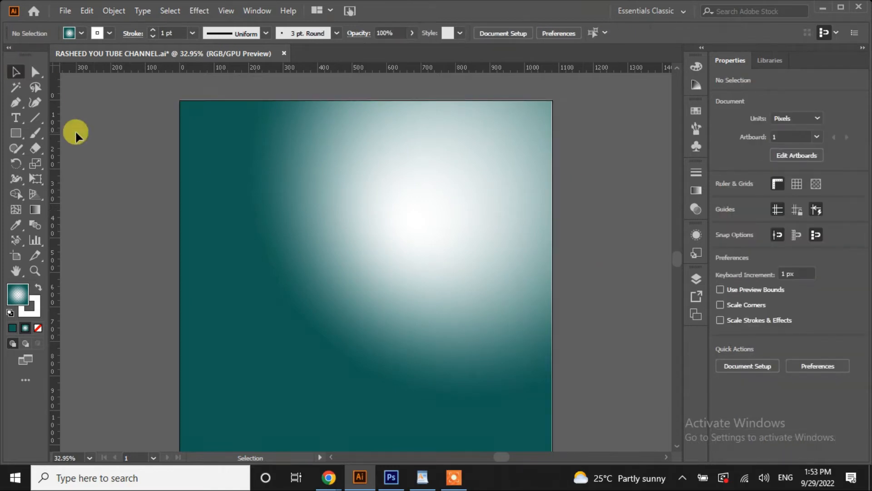
key("ctrl+0")
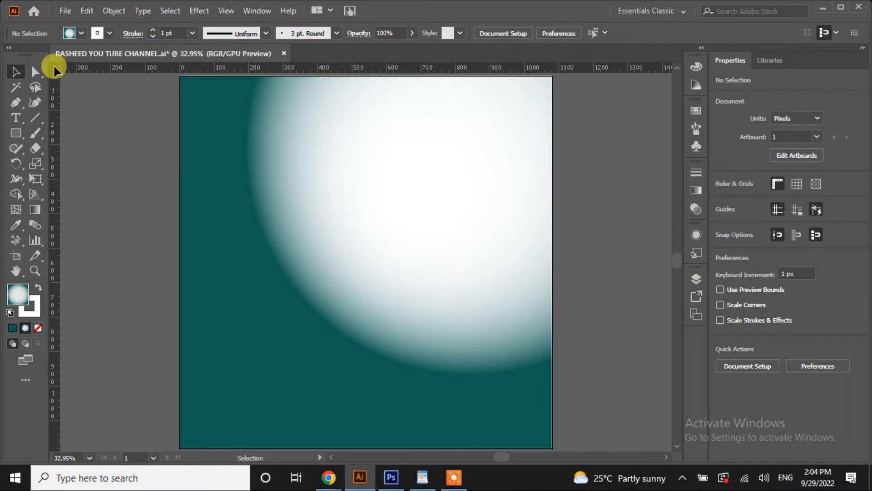
Place the building photo and scale it to cover the artboard
left_click(67, 10)
left_click(87, 217)
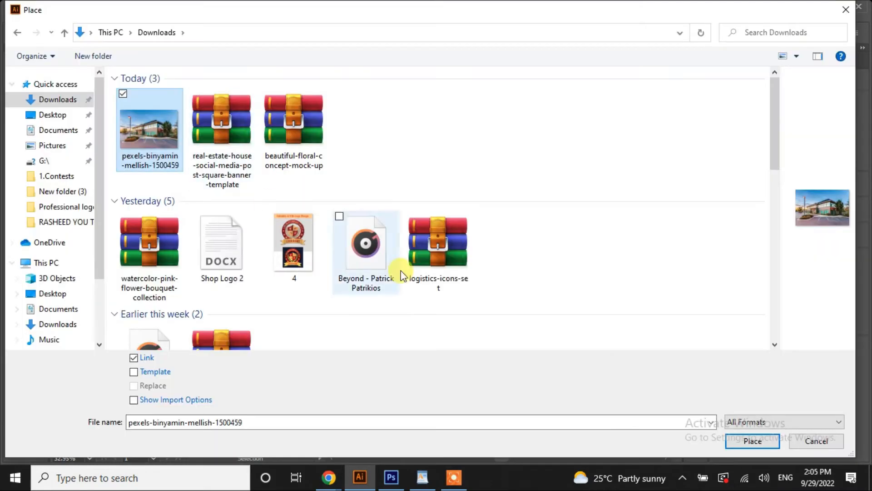
left_click(757, 441)
left_click(311, 125)
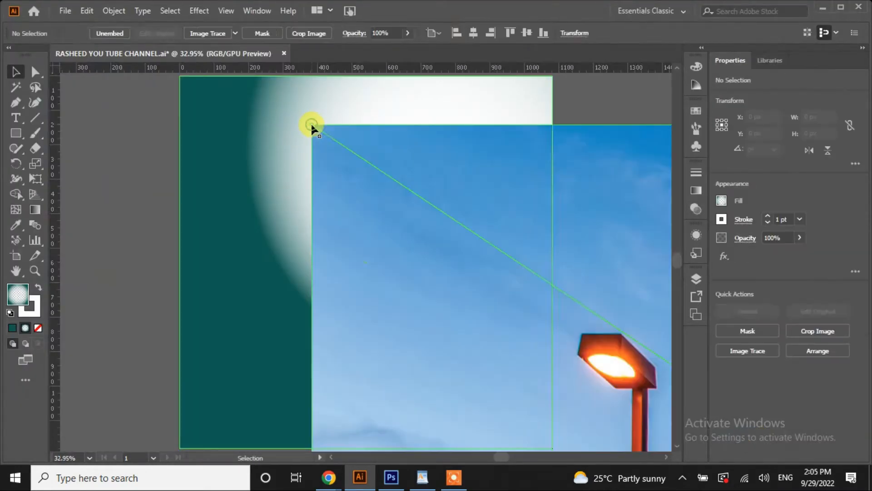
left_click_drag(312, 124, 505, 253)
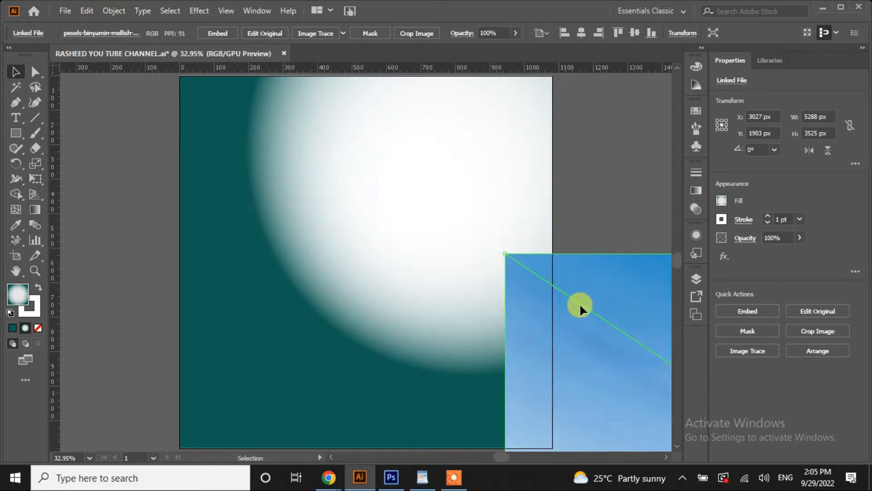
left_click_drag(580, 307, 201, 156)
left_click_drag(180, 101, 346, 204)
left_click_drag(588, 322, 408, 201)
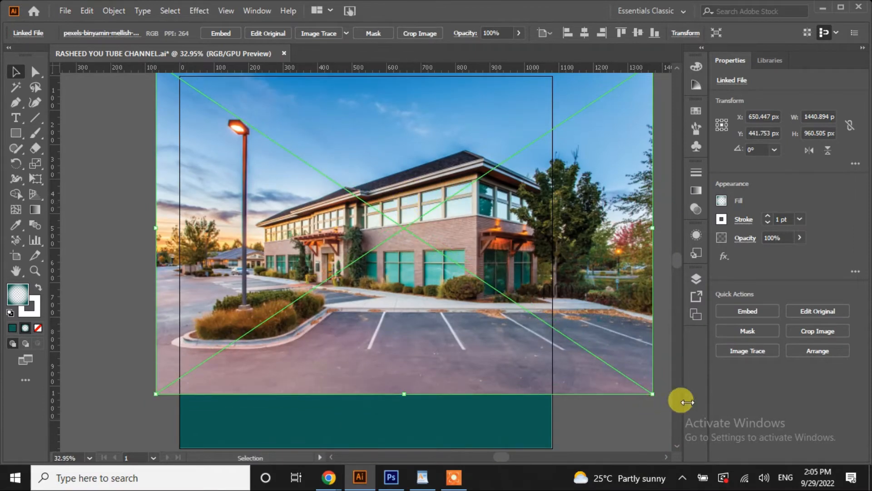
Move the photo beneath the gradient in Layers and align it to the artboard top
left_click(697, 275)
mouse_move(619, 306)
left_mouse_down()
mouse_move(623, 325)
mouse_move(615, 293)
mouse_move(623, 302)
left_mouse_up()
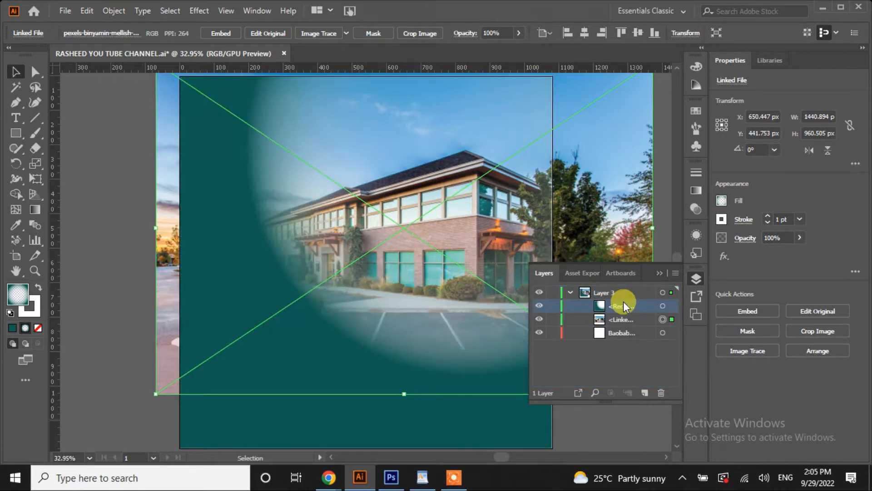
left_click(659, 272)
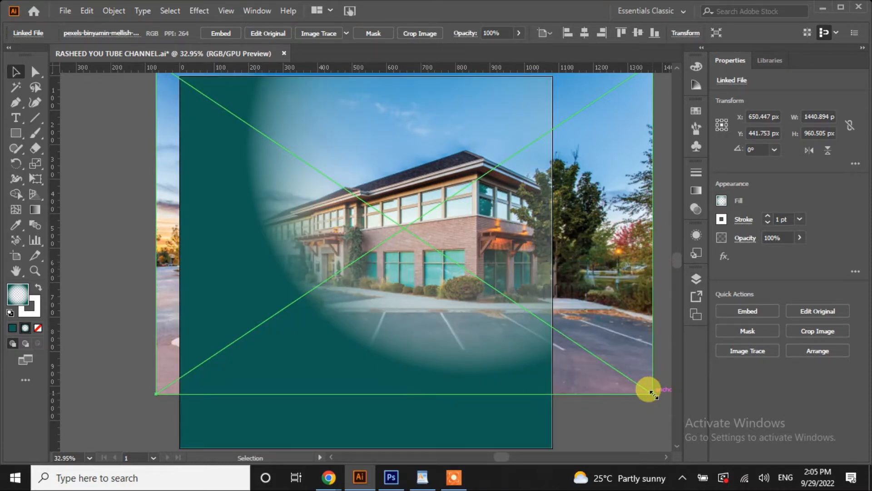
left_click_drag(653, 393, 628, 377)
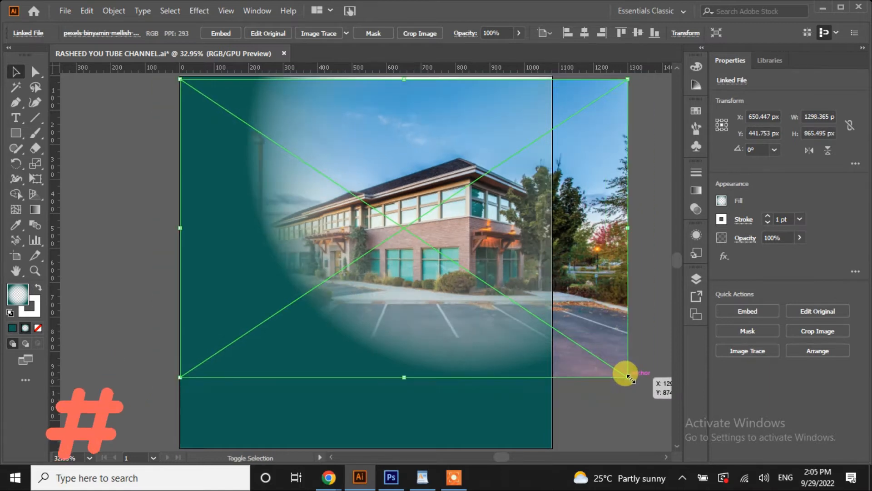
left_click_drag(602, 225, 604, 219)
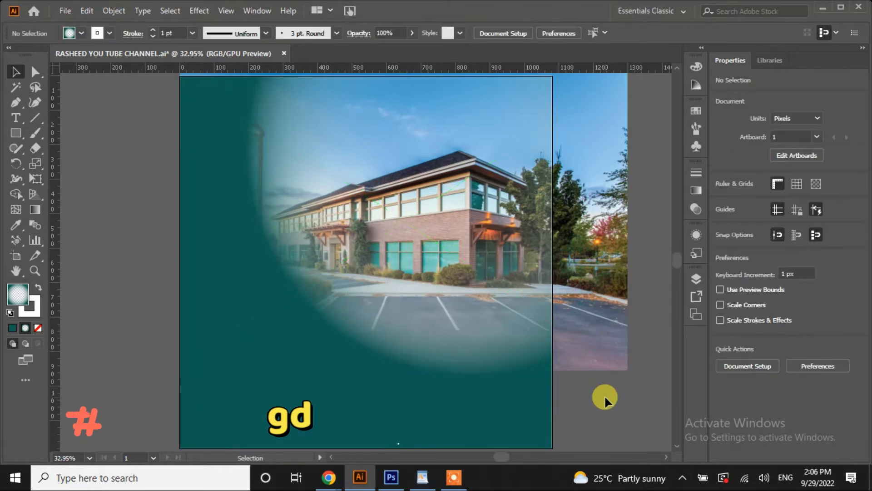
Clip the photo to the rectangle with a clipping mask and send it to back
left_click(15, 71)
left_click(594, 219, "shift")
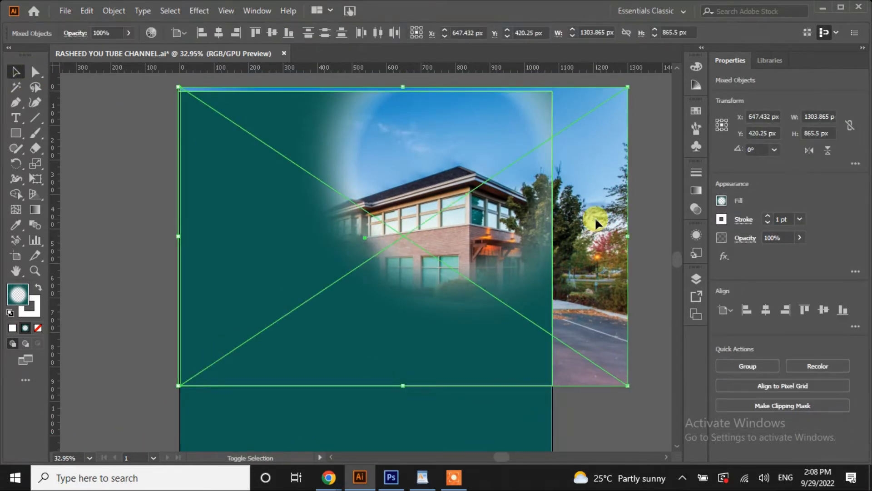
right_click(595, 217)
left_click(652, 329)
right_click(495, 274)
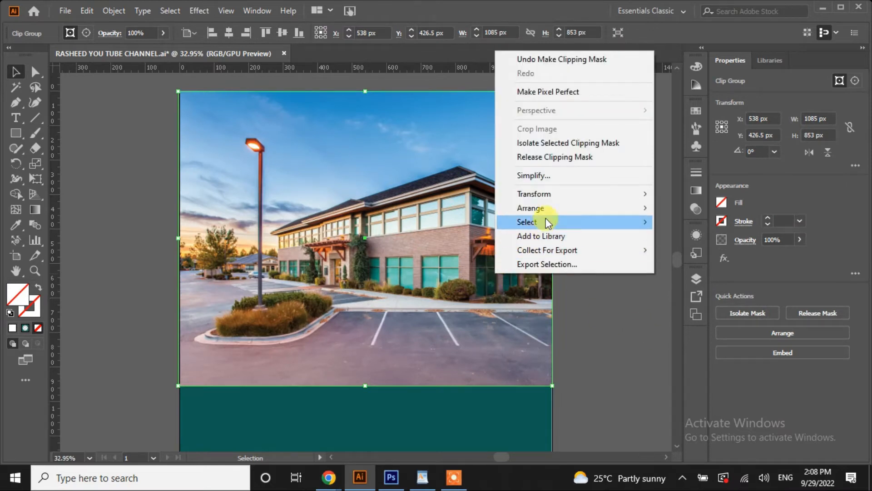
mouse_move(578, 212)
left_click(672, 251)
left_click(647, 250)
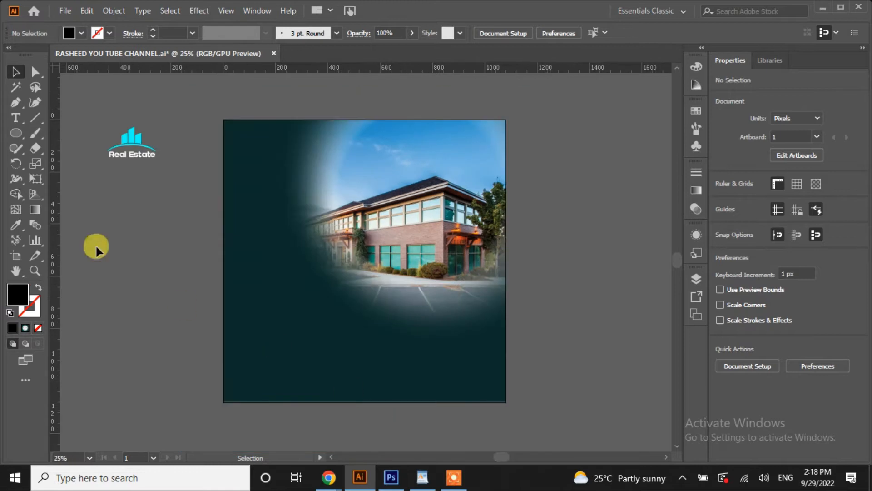
Group the background and photo and lock the group in the Layers panel
left_click_drag(331, 394, 210, 405)
left_click(696, 280)
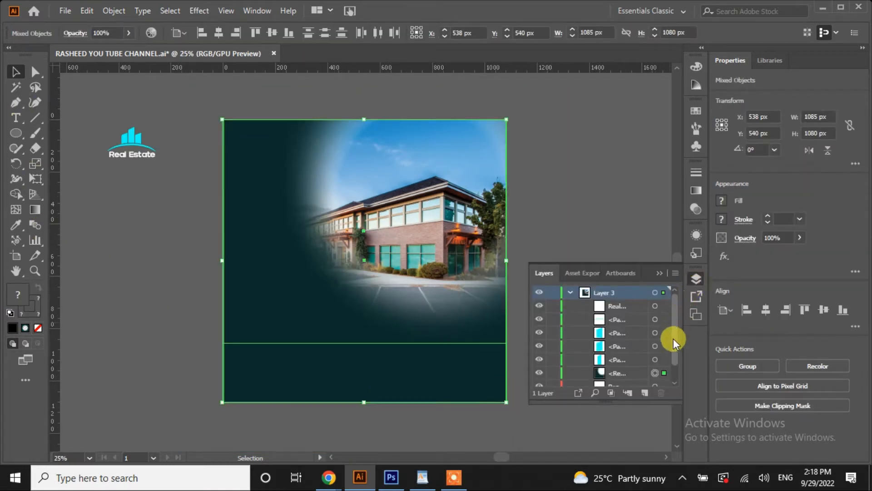
right_click(396, 206)
left_click(432, 300)
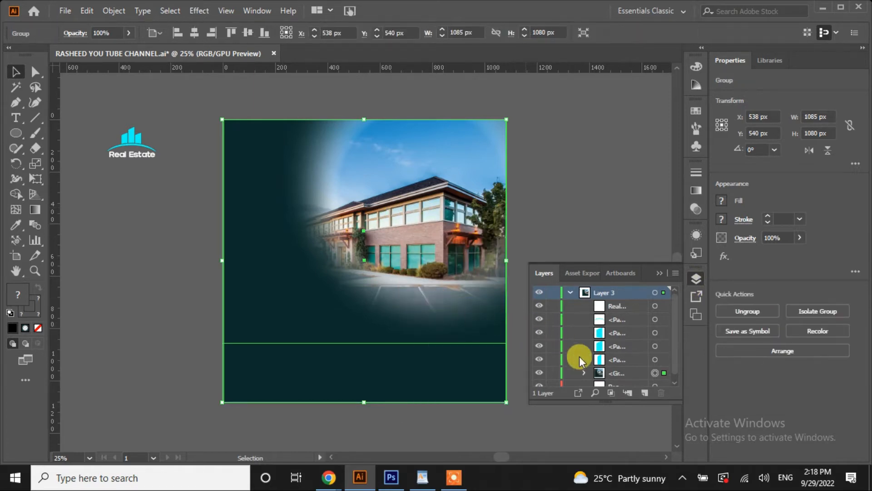
left_click(553, 373)
Draw a 52 × 52 px square at the artboard corner
left_click(659, 274)
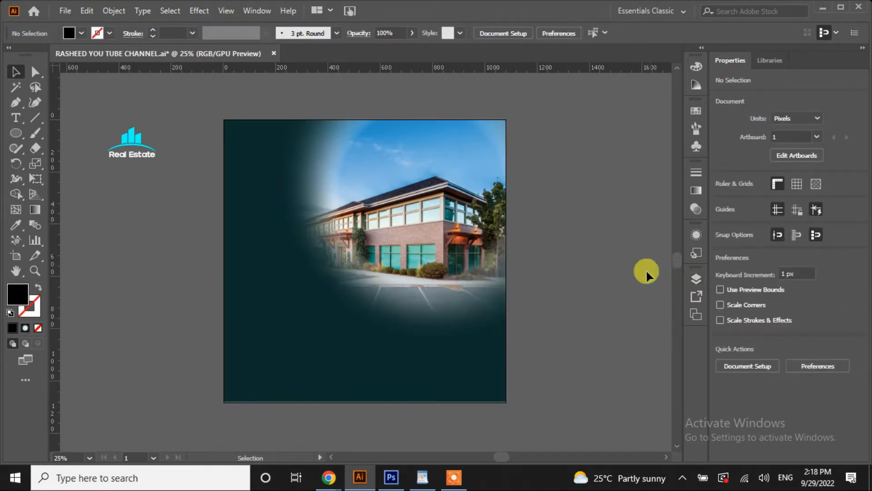
left_click_drag(15, 129, 45, 133)
left_click_drag(224, 119, 499, 395)
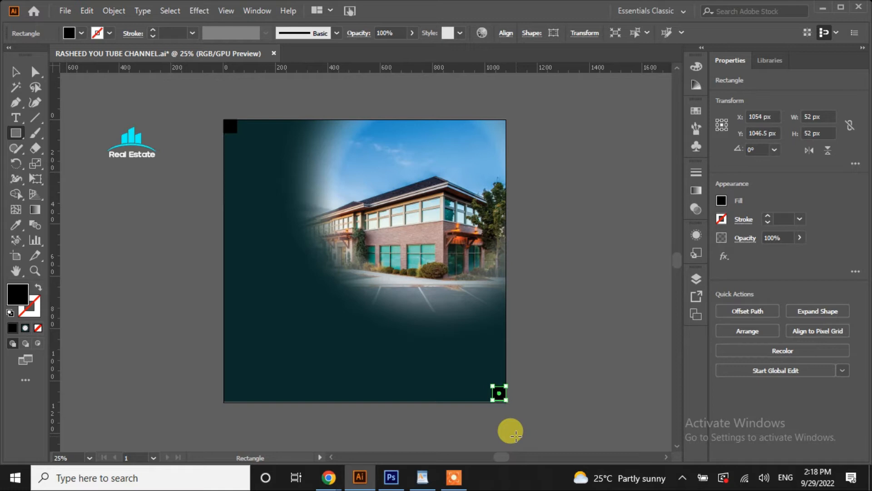
Add left, top, bottom and right ruler guides at the 52 px margin squares' inner edges
left_click(15, 71)
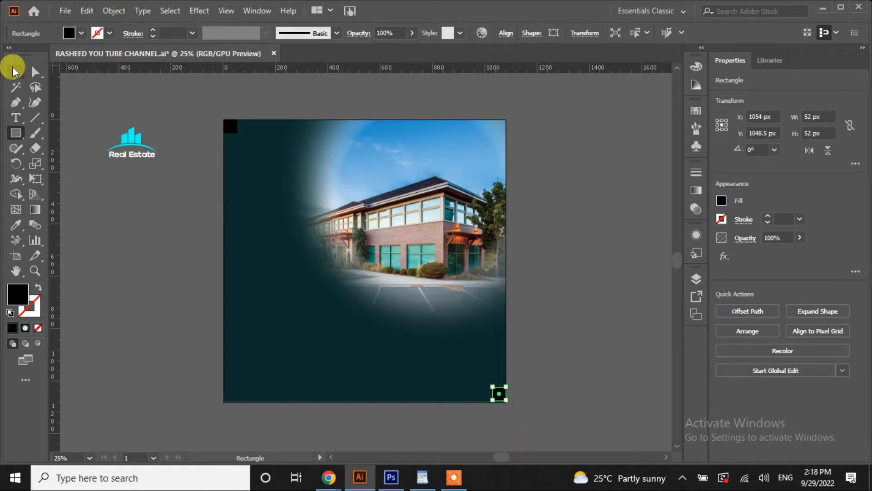
left_click(563, 325)
left_click(498, 394)
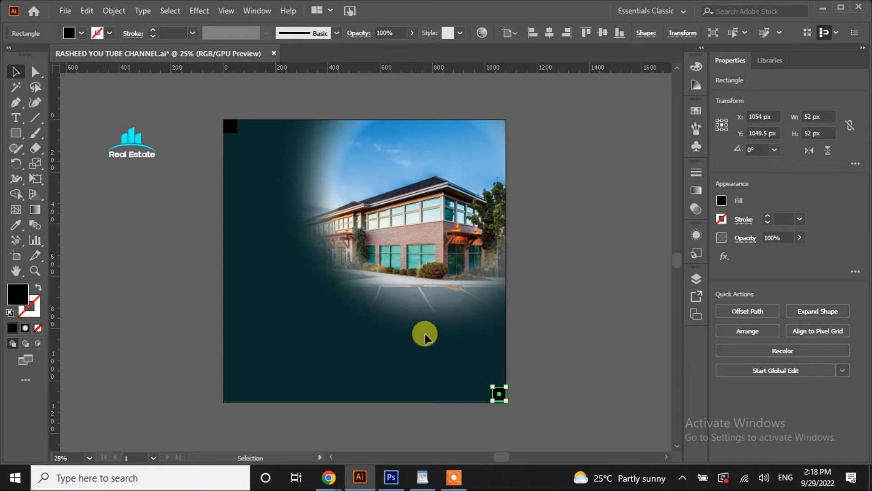
left_click(575, 311)
left_click_drag(57, 164, 237, 164)
left_click_drag(228, 66, 233, 136)
left_click_drag(241, 68, 262, 388)
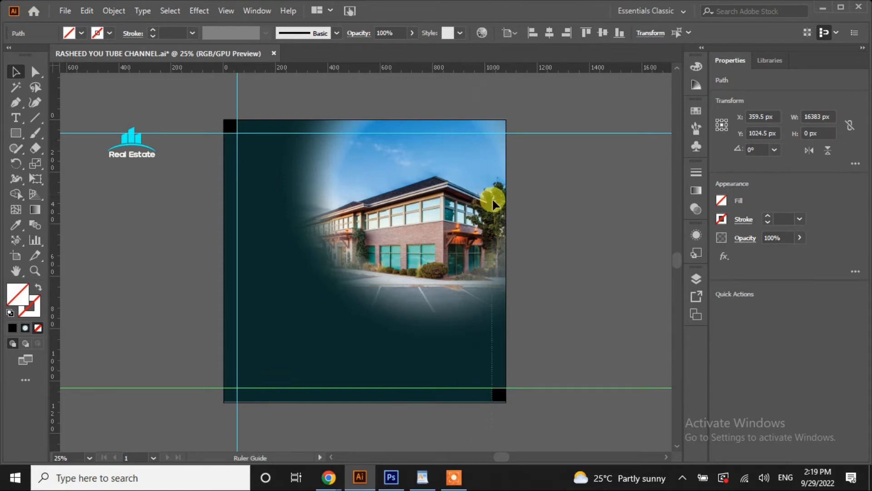
left_click_drag(494, 205, 494, 206)
left_click(594, 249)
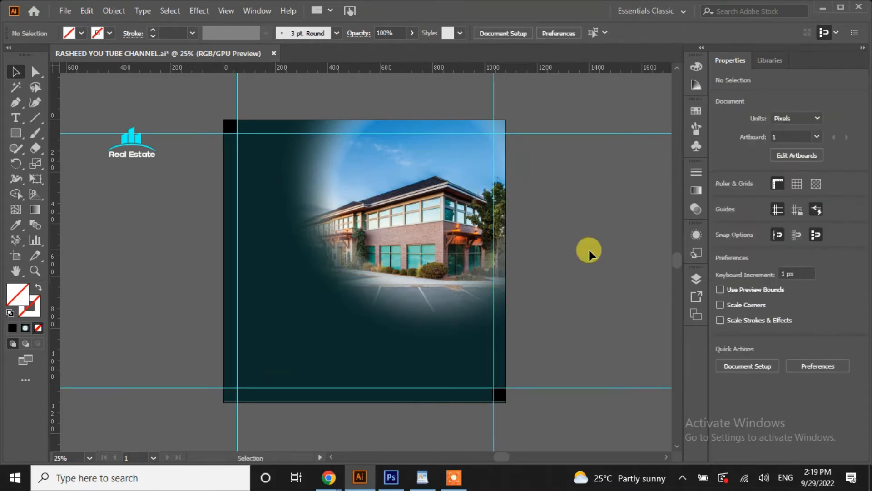
Group the logo's arc, Real Estate text and building icon
left_click_drag(99, 170, 252, 142)
left_click(106, 148)
right_click(133, 139)
left_click(173, 232)
Scale the Real Estate logo up to about 142.64 × 95.95 px
left_click(181, 208)
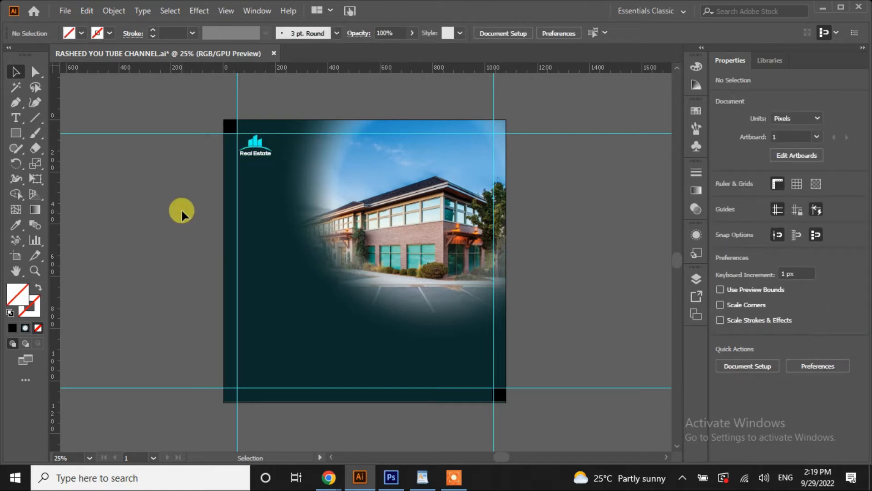
left_click(271, 155)
left_click_drag(272, 158, 278, 161)
left_click(197, 214)
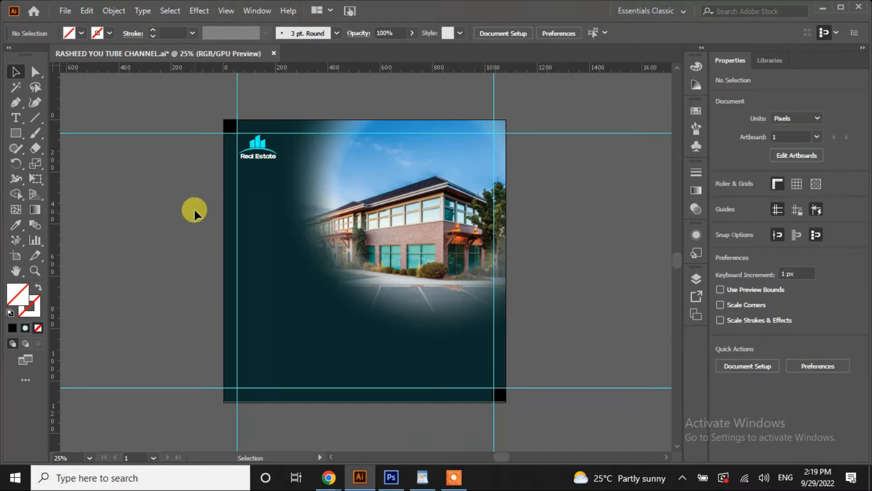
Copy the word Modern from the WordPad notes
left_click(422, 477)
left_click_drag(252, 121, 284, 127)
right_click(284, 127)
left_click(243, 142)
Paste Modern as a new text object, enlarge it and position it
left_click(360, 477)
key("ctrl+v")
key("Delete")
left_click(18, 115)
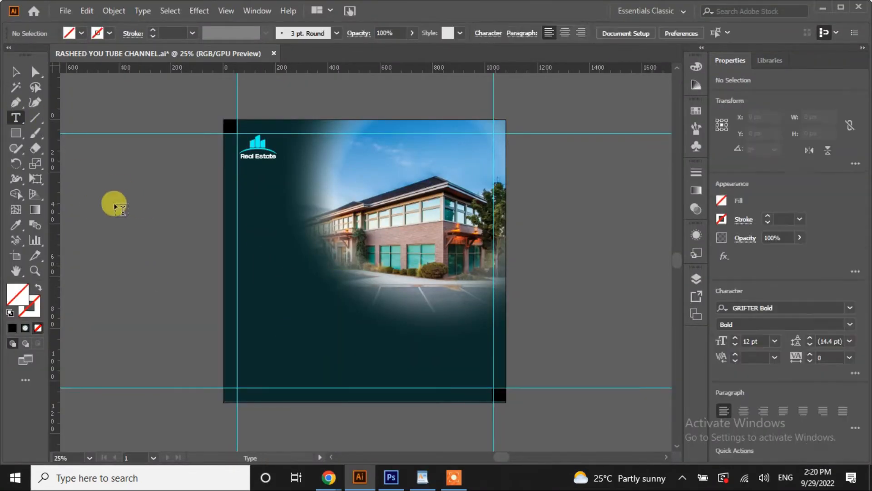
left_click(111, 203)
key("ctrl+v")
key("Escape")
left_click_drag(135, 210, 316, 263)
left_click(169, 299)
left_click_drag(262, 260, 259, 253)
Set Modern's letter spacing to 100 and give it a thin font
left_click(81, 34)
left_click(175, 247)
left_click(272, 247)
left_click(849, 357)
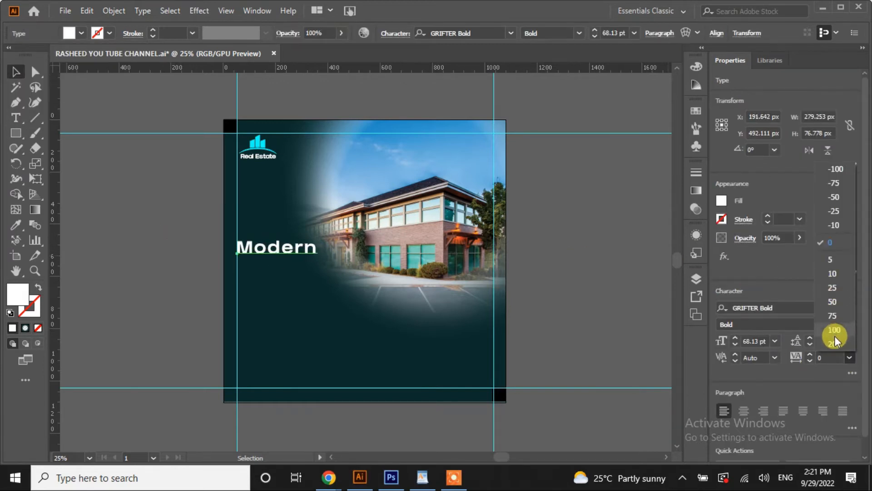
left_click(835, 335)
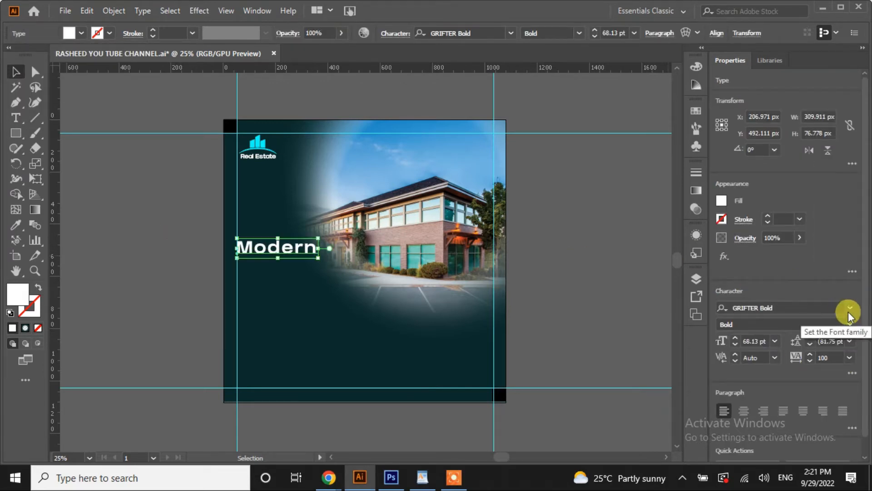
left_click(509, 33)
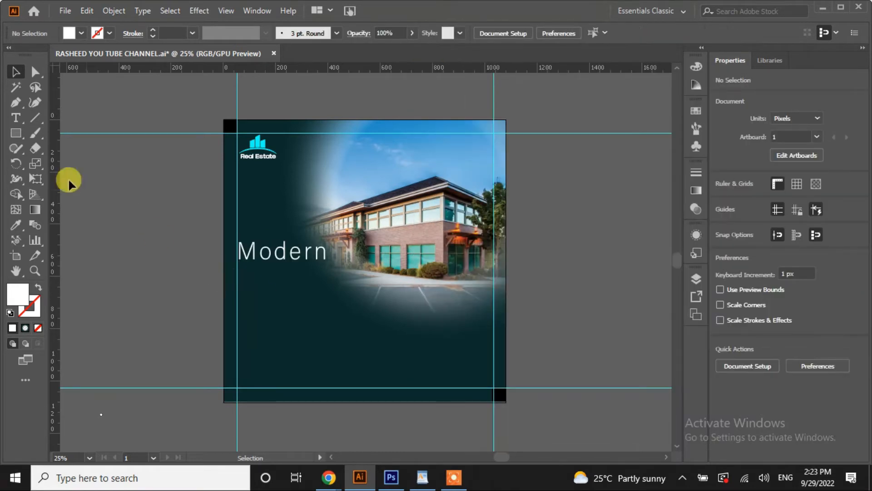
Add home as a 72 pt text line under Modern
key("t")
left_click(127, 286)
key("ctrl+v")
left_click(779, 343)
left_click(791, 328)
key("Escape")
left_click(776, 343)
left_click(787, 328)
left_click_drag(178, 292, 288, 291)
Make home SemiCondensed Bold, slightly smaller, and fill it cyan
left_click(834, 325)
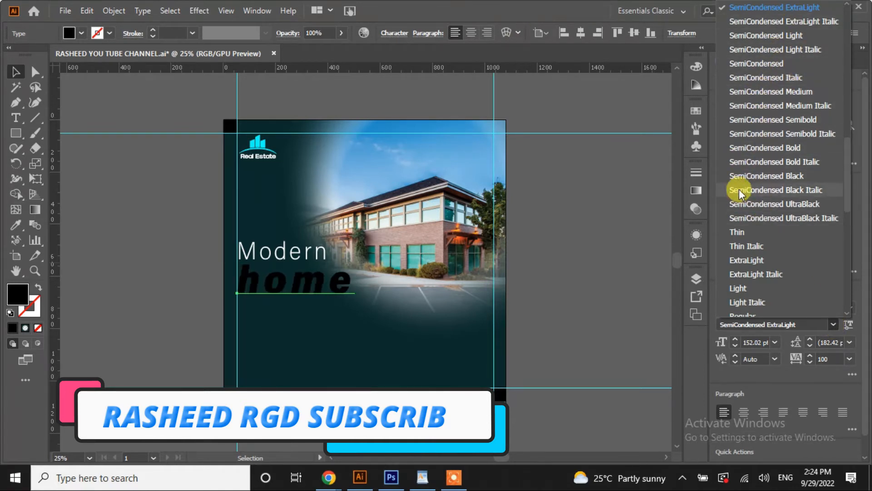
left_click(735, 152)
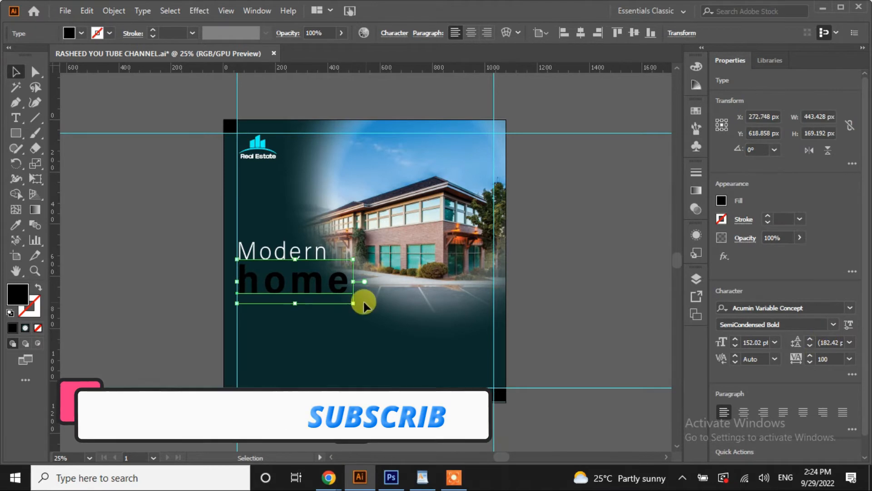
left_click_drag(347, 298, 333, 295)
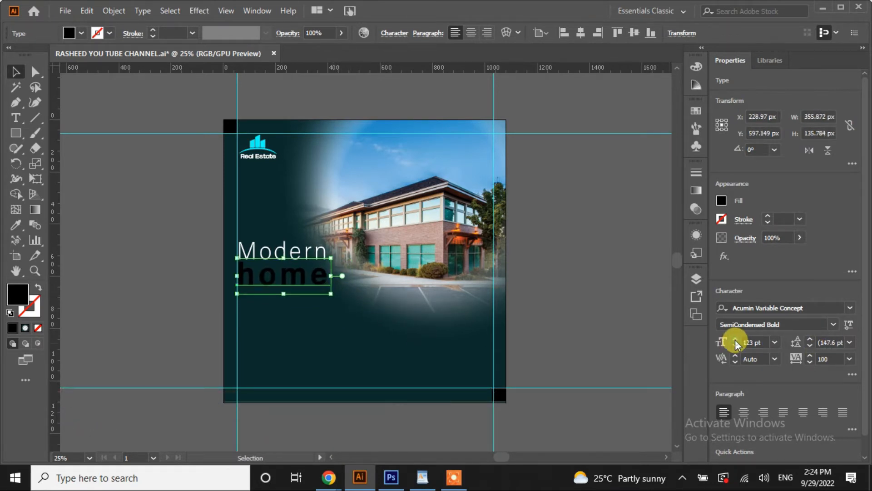
left_click(76, 38)
left_click(70, 59)
Scale the Modern and home lines down together
left_click(146, 260)
left_click(298, 278)
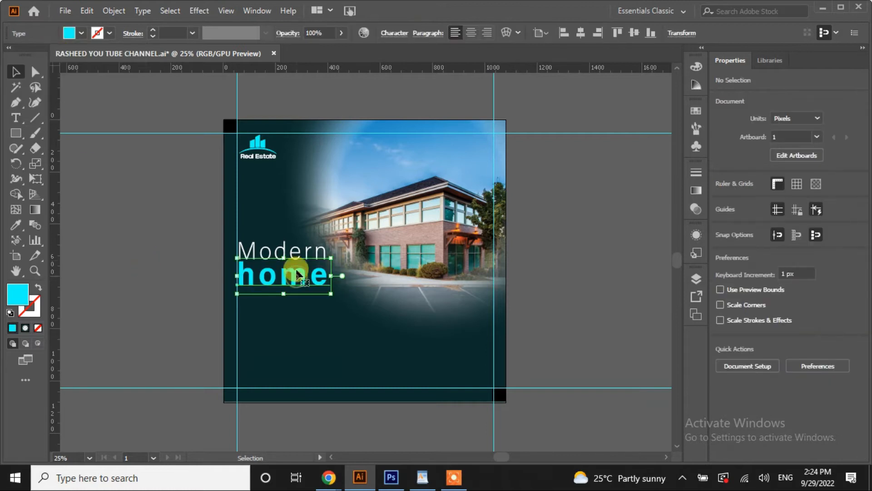
left_click(296, 258, "shift")
left_click_drag(331, 294, 296, 272)
left_click(140, 294)
key("ctrl+0")
Copy the FOR Sale line from the WordPad notes
left_click(423, 477)
right_click(345, 122)
left_click(318, 140)
left_click(360, 477)
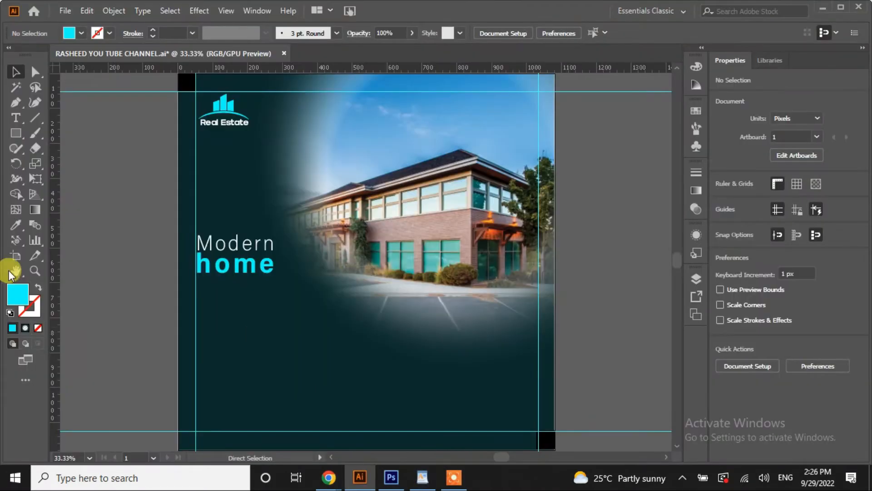
Paste 'FOR Sale' as new text below HOME and give it HOME's cyan style with the eyedropper
key("t")
left_click(86, 228)
key("ctrl+v")
key("Escape")
left_click_drag(155, 221, 263, 303)
left_click(16, 224)
left_click(220, 255)
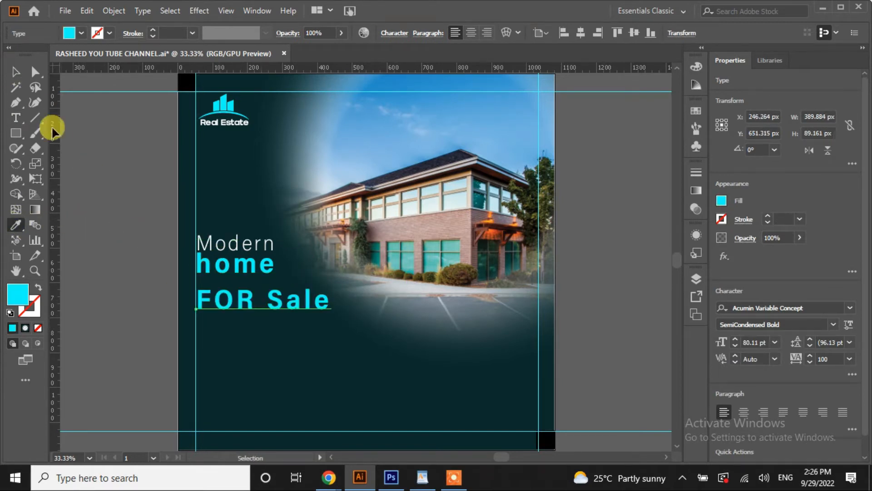
Set FOR Sale to 59 pt, move it up closer to HOME, and fill it white
left_click(17, 73)
scroll(735, 344, "down", 20)
left_click_drag(266, 303, 266, 285)
left_click(68, 35)
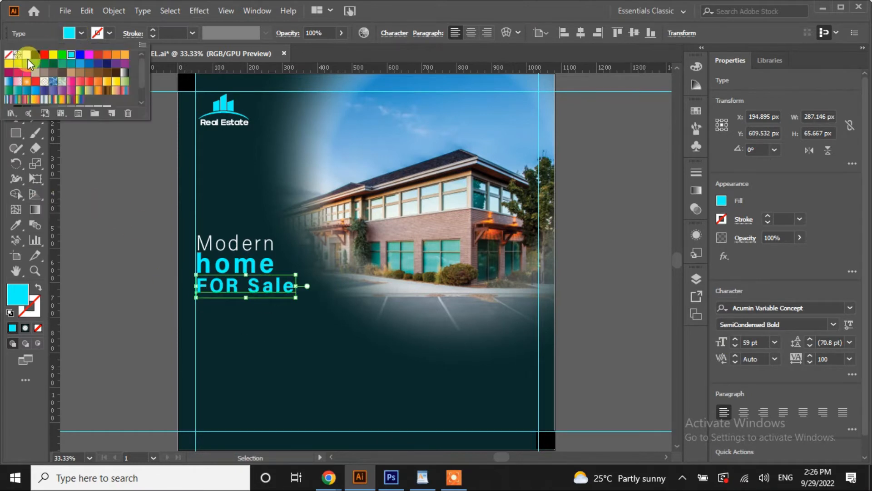
left_click(101, 237)
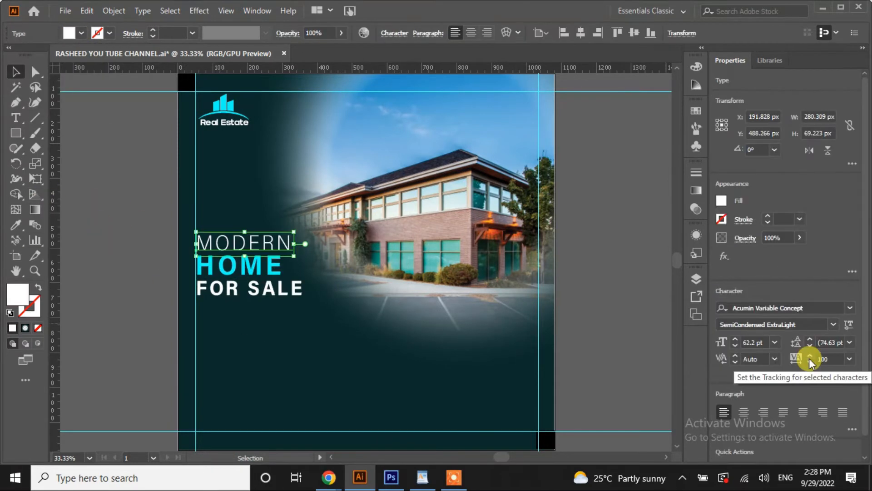
Adjust MODERN's letter spacing and set the HOME and FOR SALE lines to All Caps
left_click(810, 362)
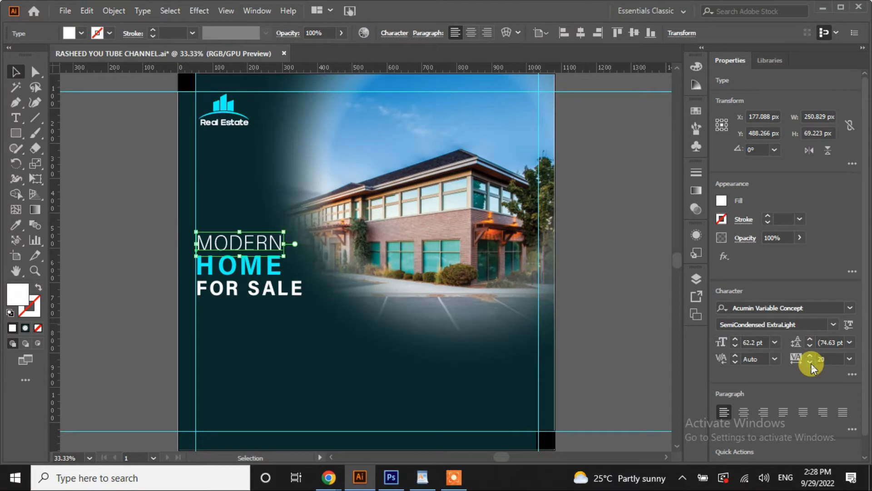
left_click(89, 317)
left_click(230, 263)
left_click(230, 296)
left_click(154, 311)
Add a placeholder text object on the pasteboard and bring up the text size list
left_click(18, 123)
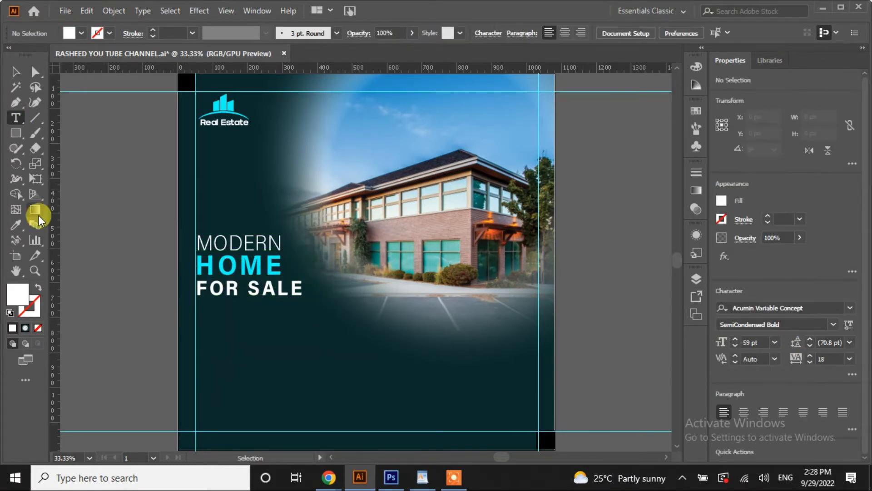
left_click(73, 221)
left_click(775, 342)
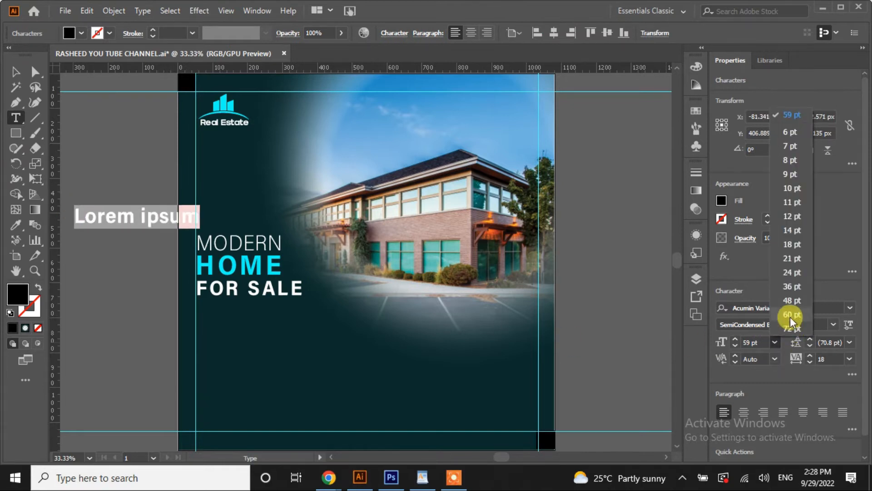
Draw a 24 pt placeholder paragraph box and move it below FOR SALE
left_click(793, 274)
left_click_drag(81, 298, 297, 340)
key("Escape")
left_click_drag(149, 309, 263, 312)
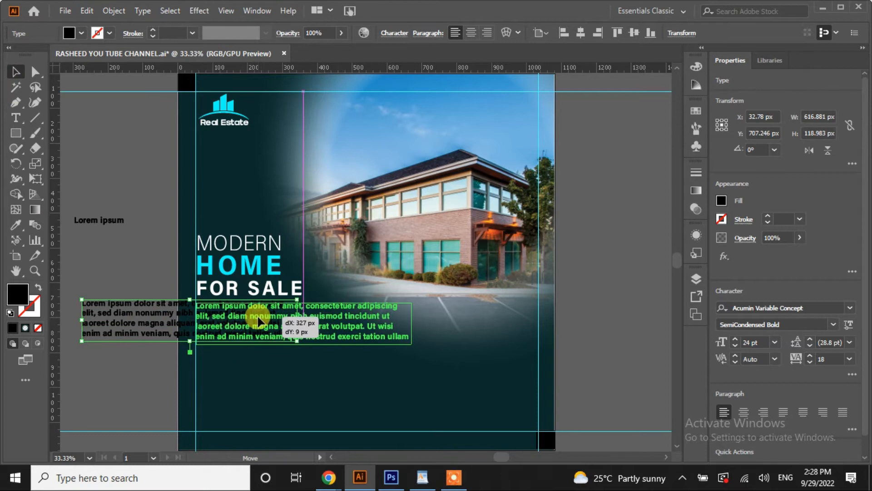
Make the paragraph text white in the SemiCondensed Light font style
left_click(81, 33)
left_click(27, 54)
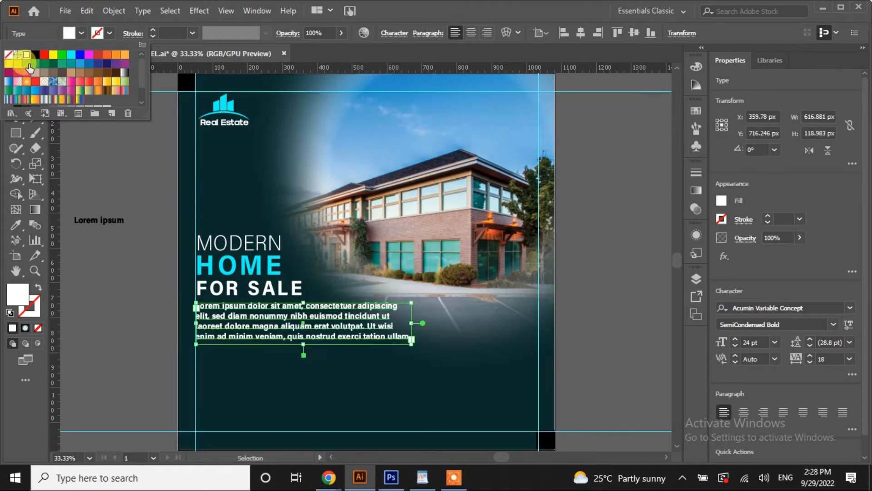
left_click(833, 324)
scroll(848, 163, "up", 3)
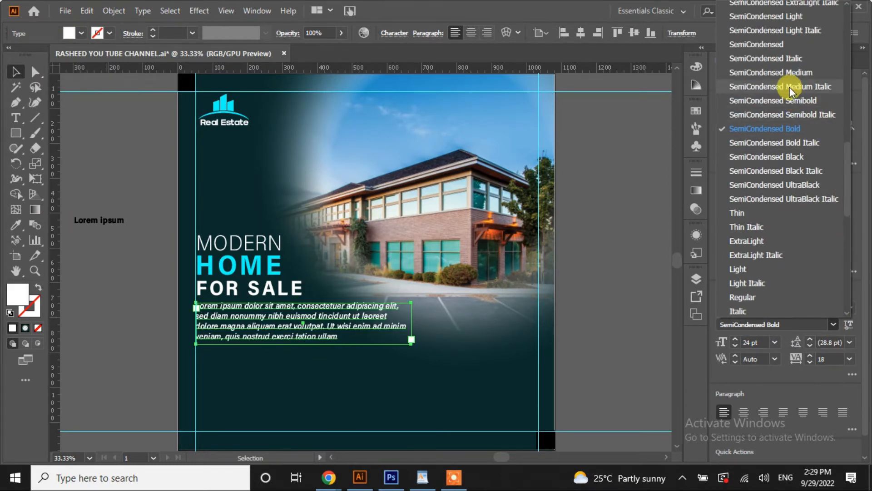
left_click(766, 21)
Narrow the paragraph box and delete some words to shorten the placeholder text
left_click_drag(410, 344, 339, 330)
left_click(15, 120)
mouse_move(197, 326)
left_mouse_down()
mouse_move(253, 323)
mouse_move(327, 336)
mouse_move(206, 316)
left_mouse_up()
key("BackSpace")
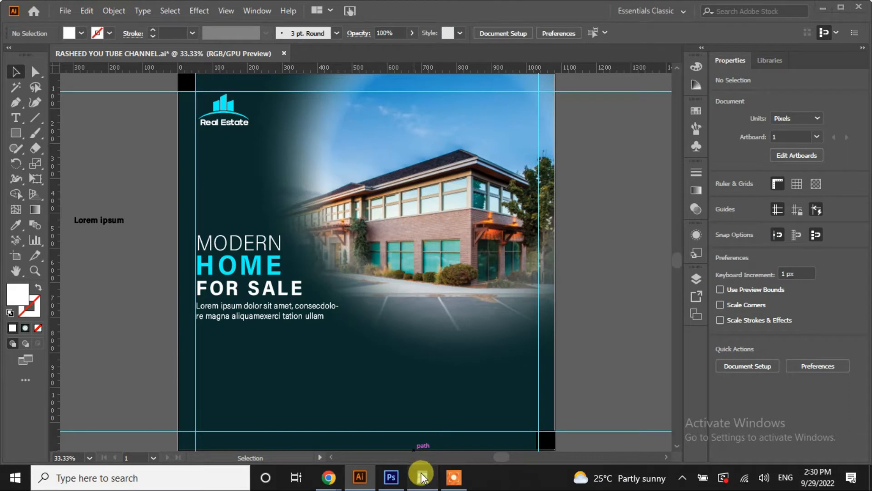
Copy the 'Want A Morden Home' lines from WordPad and paste them, undoing the misplaced paste
left_click(421, 477)
left_click_drag(249, 142, 340, 141)
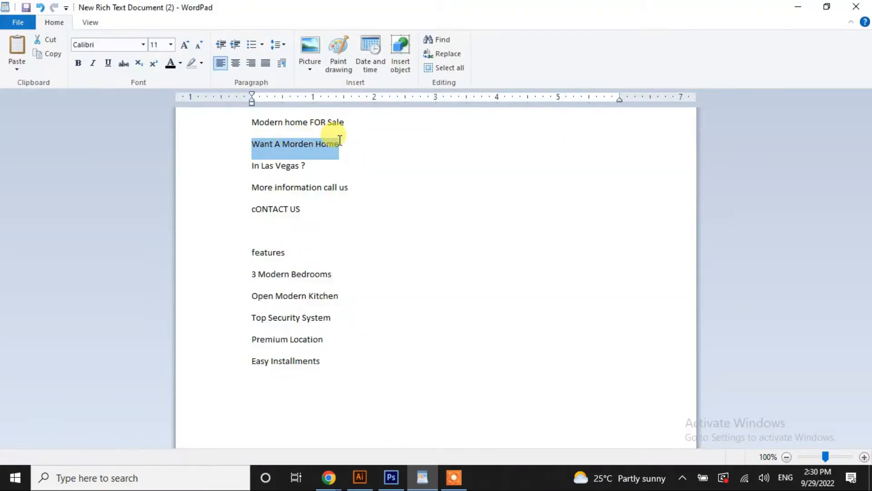
left_click(360, 477)
left_click(86, 223)
key("ctrl+v")
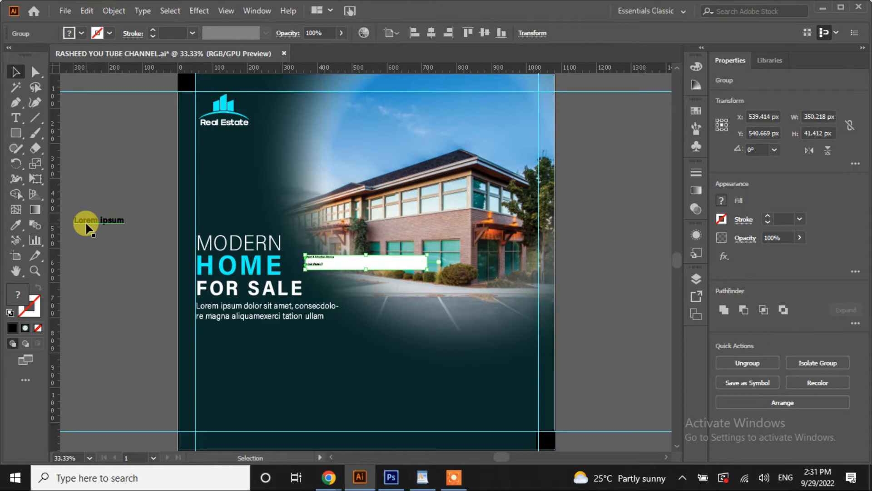
key("ctrl+z")
Paste 'Want A Morden Home In Las Vegas ?' as new text under the paragraph
left_click(16, 118)
left_click(80, 242)
key("ctrl+v")
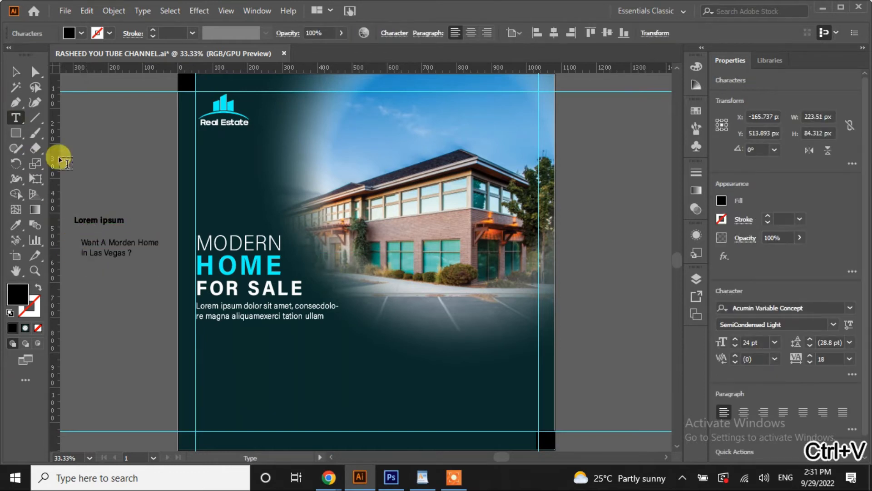
key("Escape")
left_click_drag(114, 247, 229, 338)
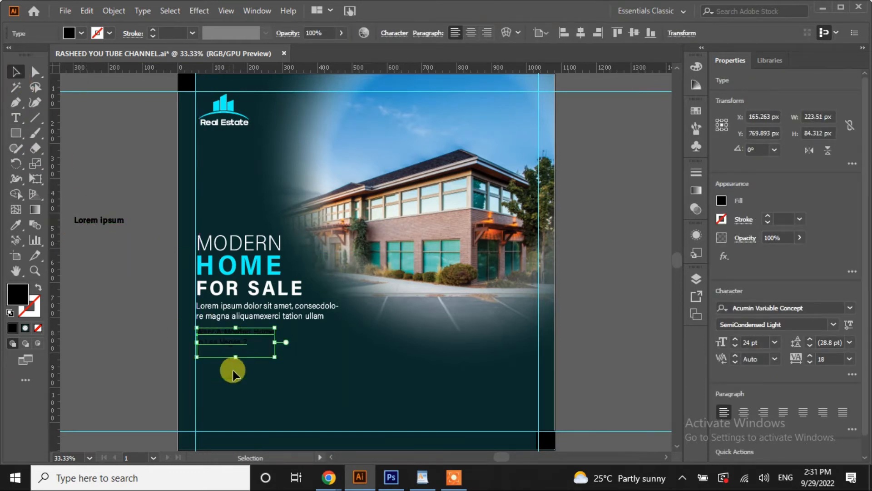
Fill the question text cyan and eyedropper HOME's bold style onto it
left_click(828, 324)
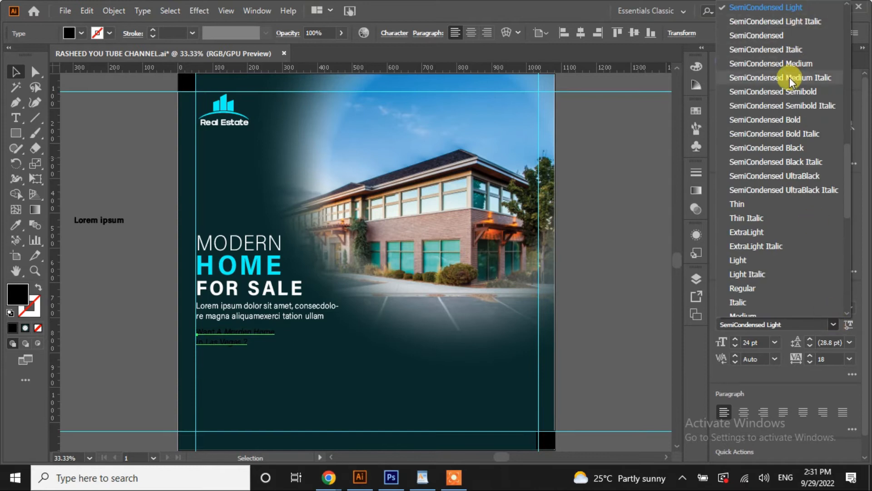
left_click(81, 33)
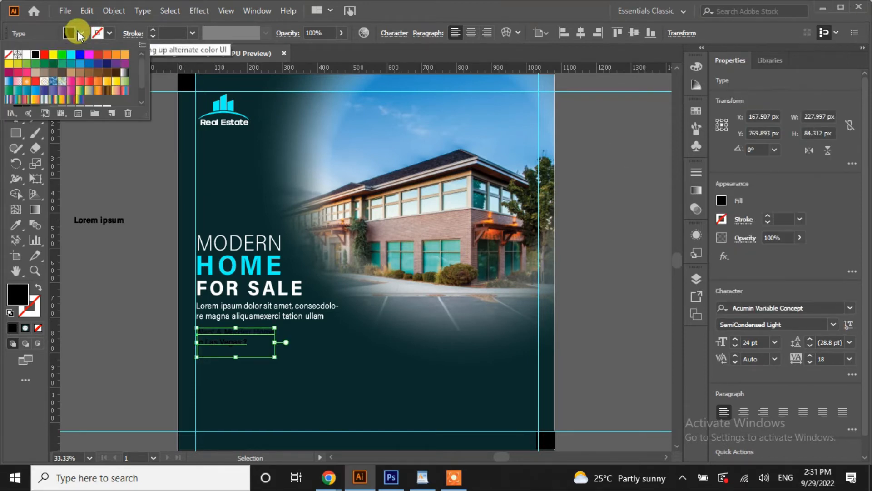
left_click(71, 54)
left_click(825, 326)
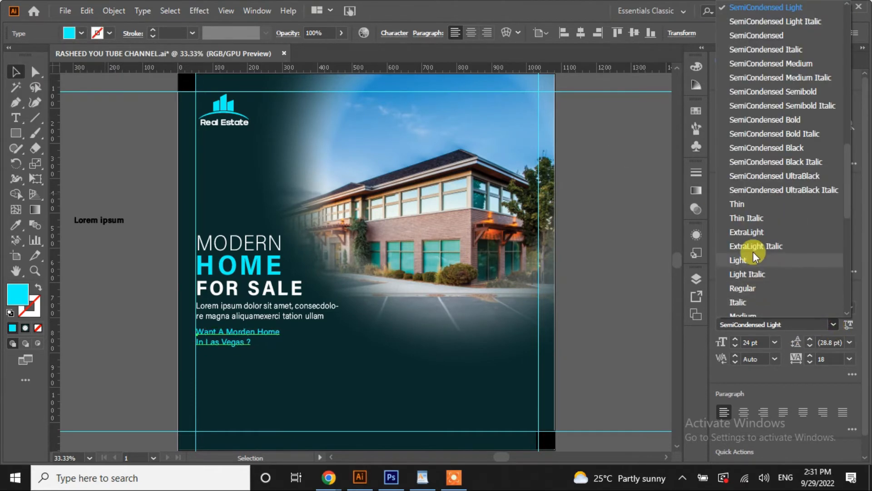
scroll(763, 205, "down", 5)
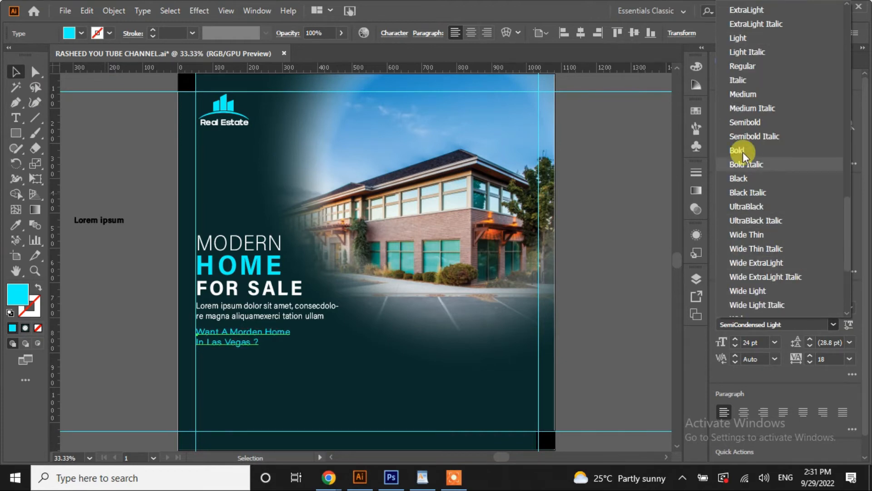
left_click(15, 225)
left_click(16, 226)
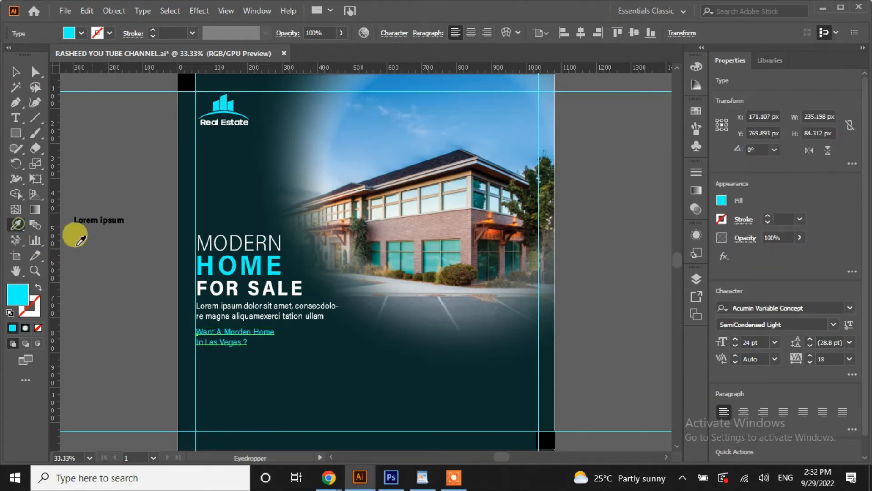
left_click(258, 259)
Set the question text's tracking to 0 and its size to 32 pt
left_click(17, 73)
left_click(849, 359)
left_click(831, 243)
left_click(736, 349)
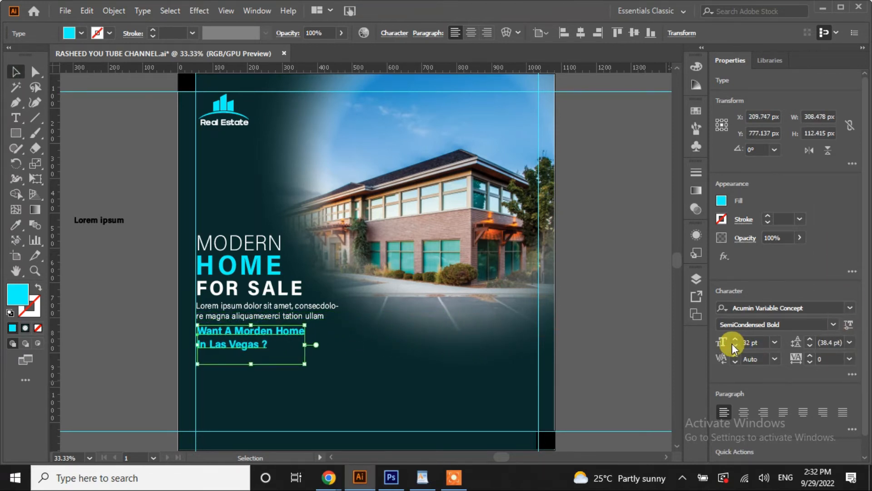
left_click(114, 304)
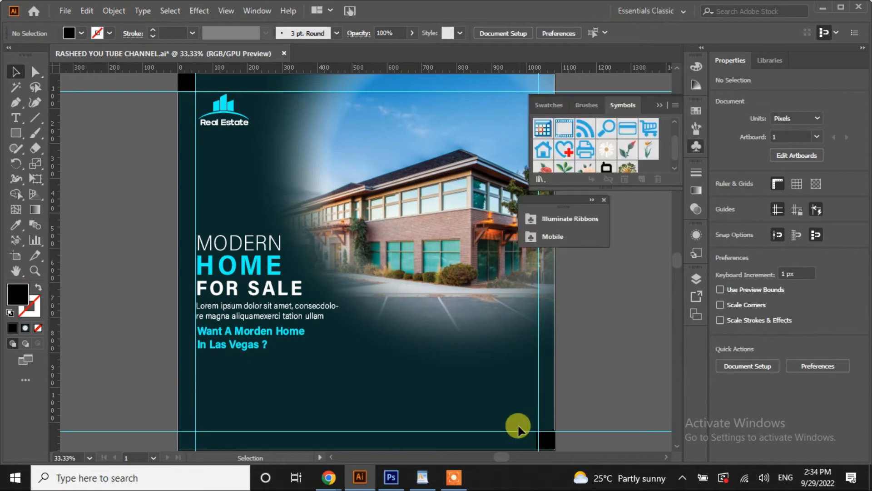
Copy the word 'features' from the WordPad notes
left_click(422, 477)
left_click_drag(253, 252, 293, 258)
key("ctrl+c")
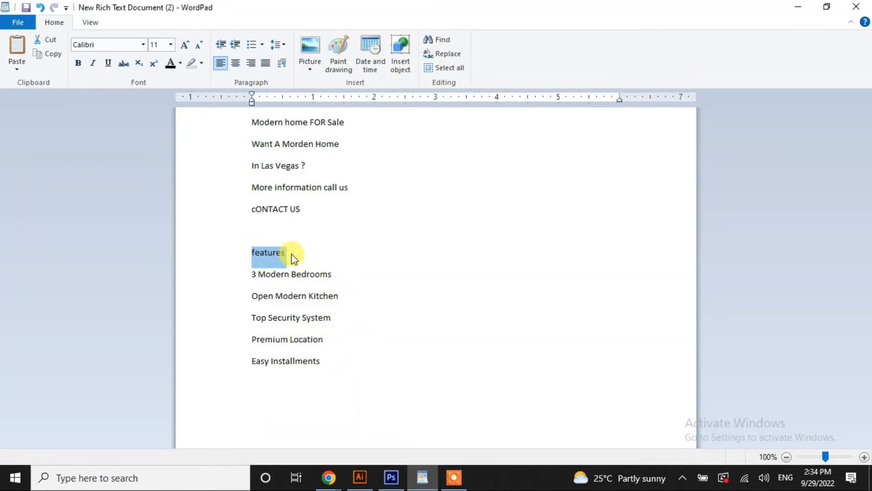
left_click(360, 477)
Paste 'features' onto the flyer and eyedropper the cyan colour from the question line
key("t")
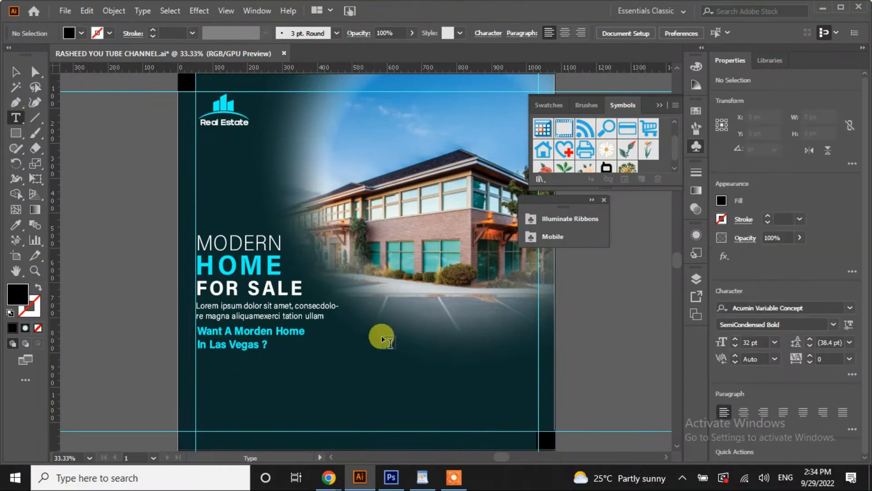
left_click(389, 331)
key("ctrl+v")
left_click(16, 224)
left_click(200, 330)
Apply HOME's wide-spaced style to 'features', shrink it to 37 pt, and place it beneath the building
left_click(23, 77)
left_click(21, 223)
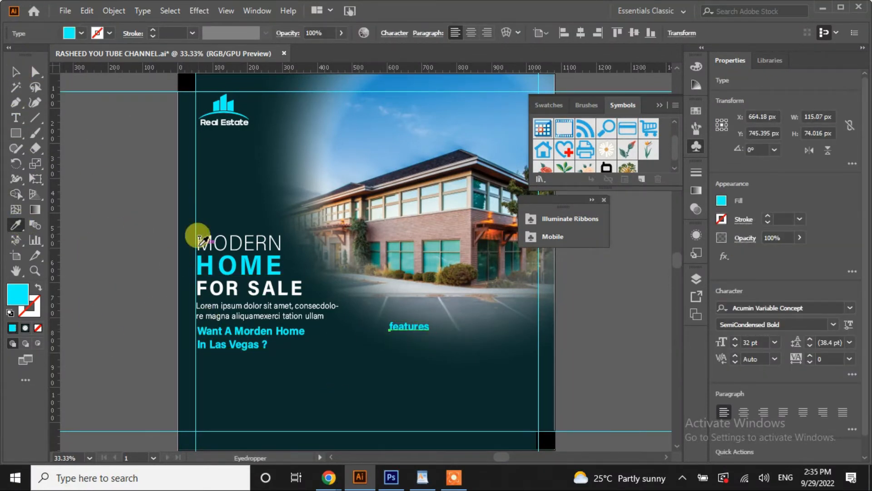
left_click(210, 262)
left_click(18, 72)
left_click(735, 349)
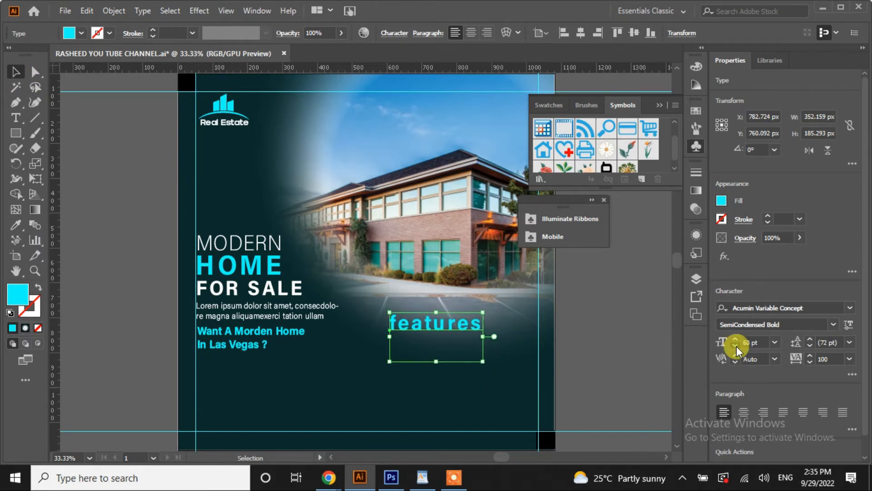
left_click_drag(409, 332, 479, 305)
left_click(493, 344)
left_click(111, 320)
Copy the five feature lines from the WordPad notes
left_click(111, 311)
left_click(360, 478)
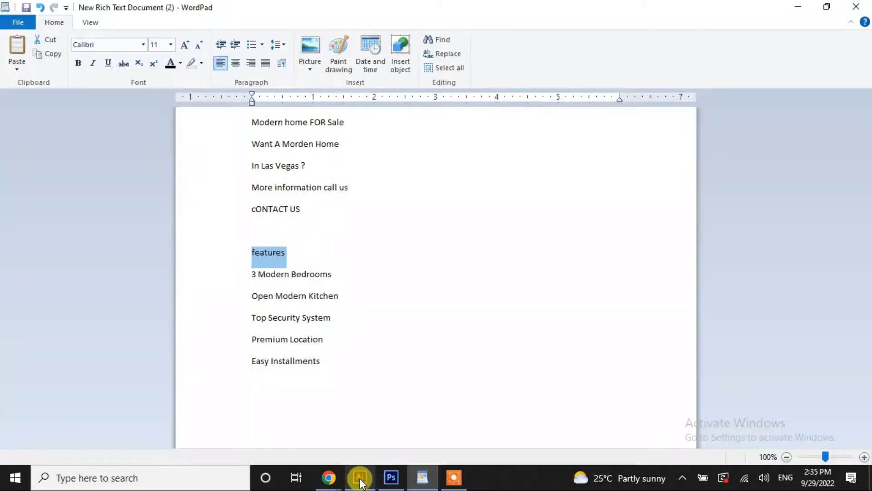
left_click_drag(255, 278, 300, 346)
key("ctrl+c")
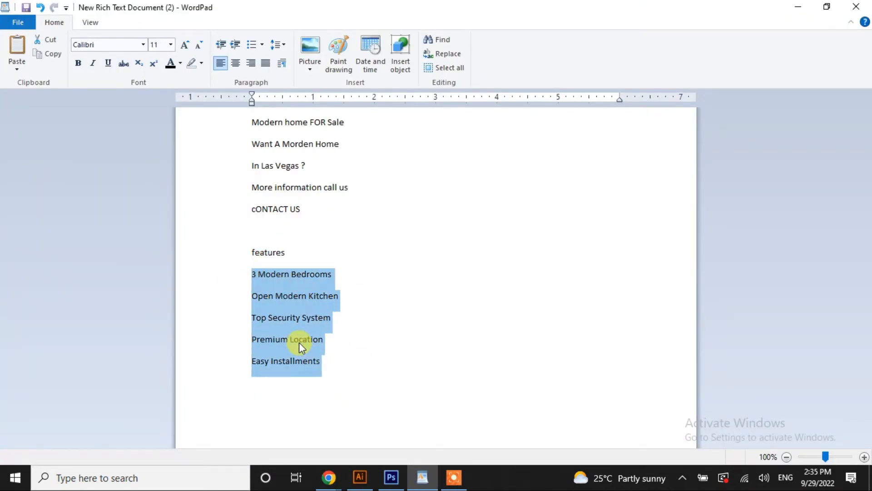
left_click(360, 477)
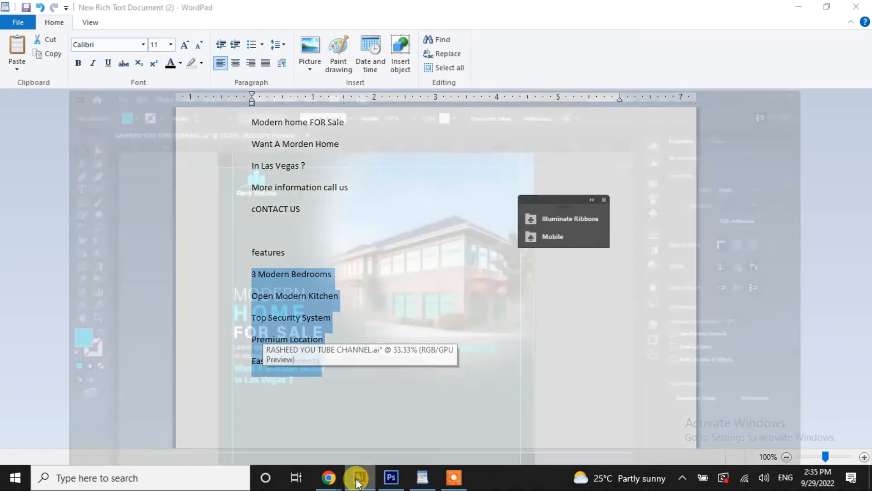
left_click(15, 119)
Paste the five feature lines below the heading and set their tracking to 0
left_click(434, 327)
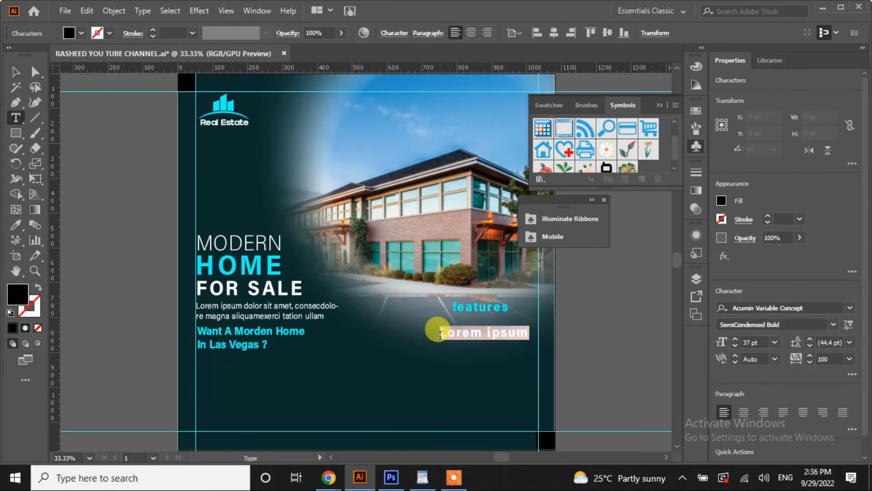
key("ctrl+v")
left_click(848, 359)
left_click(832, 248)
left_click(16, 72)
left_click(848, 358)
left_click(831, 246)
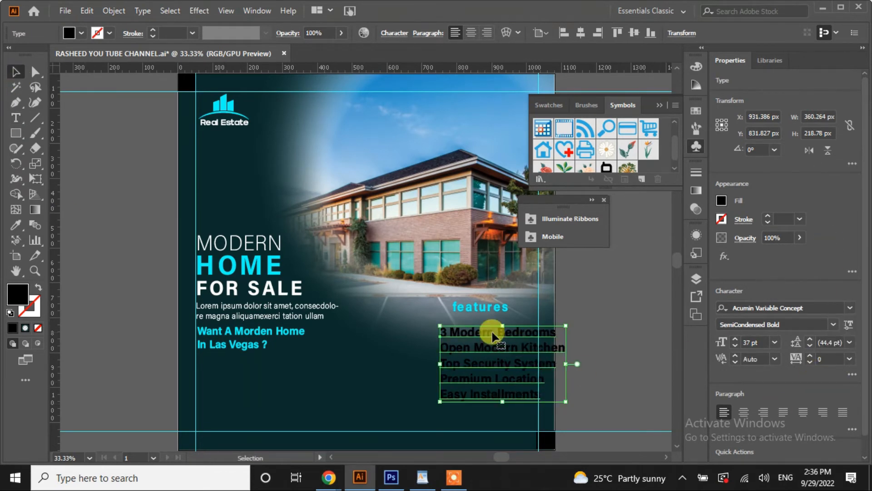
Make the feature lines white Medium Italic
left_click(833, 324)
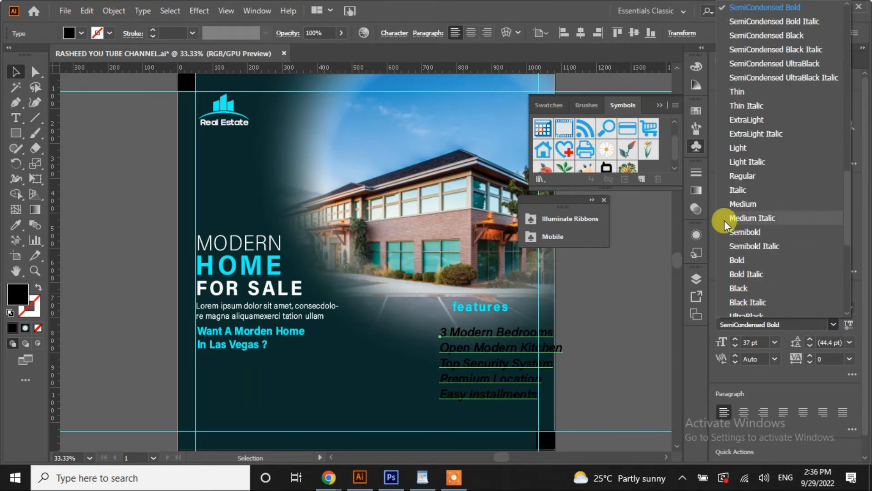
left_click(751, 218)
left_click(81, 33)
left_click(27, 56)
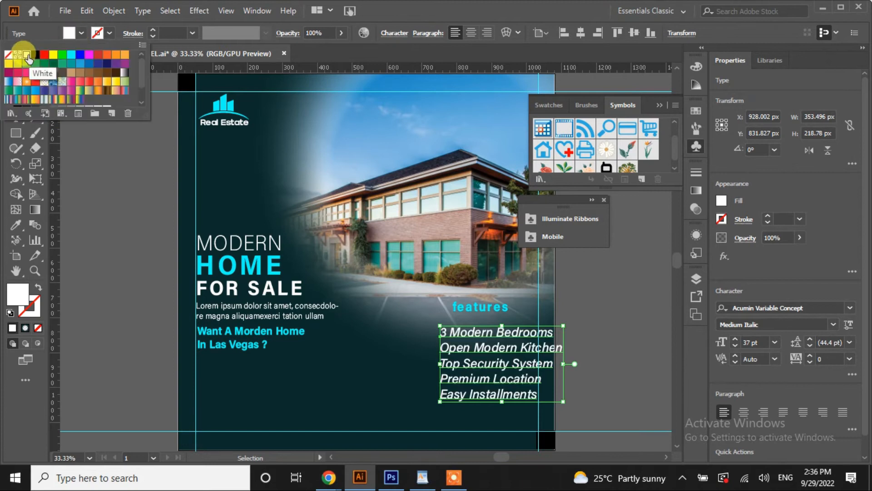
Set the feature text to 23 pt with 32 pt leading
left_click(735, 349)
left_click(735, 349)
left_click(736, 349)
left_click(736, 349)
left_click(737, 346)
left_click(810, 339)
left_click(810, 340)
left_click(810, 340)
left_click(809, 339)
left_click(810, 339)
left_click(810, 340)
left_click(811, 347)
left_click(810, 346)
left_click(810, 348)
left_click(810, 339)
left_click(737, 339)
left_click(737, 339)
left_click(737, 339)
left_click(737, 339)
left_click(737, 339)
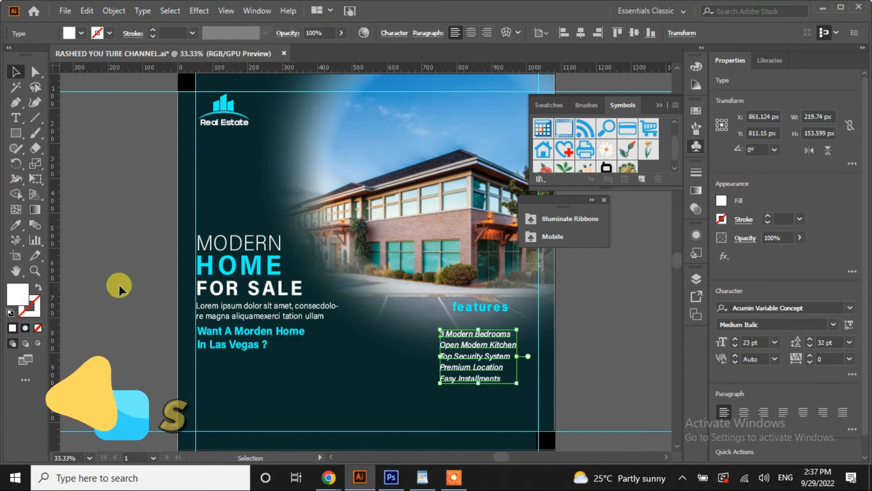
Enlarge the features heading to 47 pt and align the list up under it
left_click(119, 286)
left_click(480, 308)
left_click(735, 339)
left_click(735, 339)
left_click_drag(491, 307, 477, 307)
left_click(469, 365)
left_click_drag(468, 365, 491, 346)
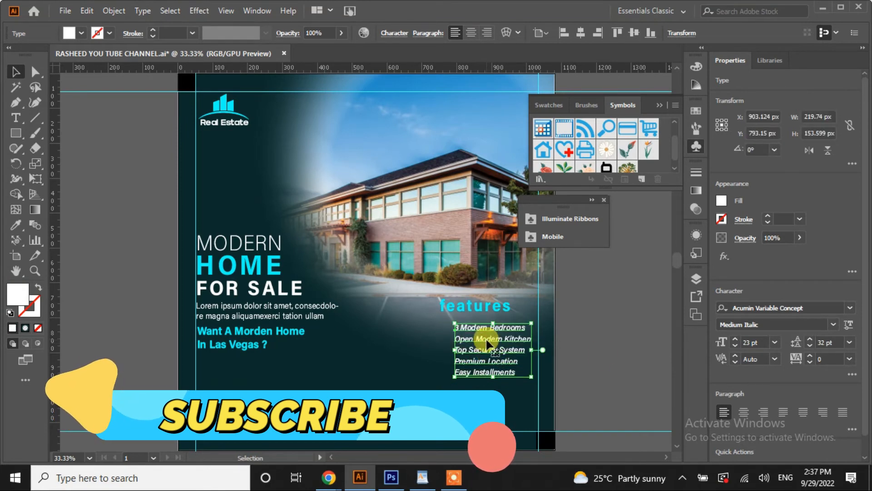
Place a check-mark symbol from the Mobile symbols library beside the first feature
left_click(595, 352)
left_click(591, 199)
left_click_drag(576, 249, 401, 336)
Fill the checkmark symbol with RGB Cyan, undoing the stray colour change on the inner check
left_click(362, 370)
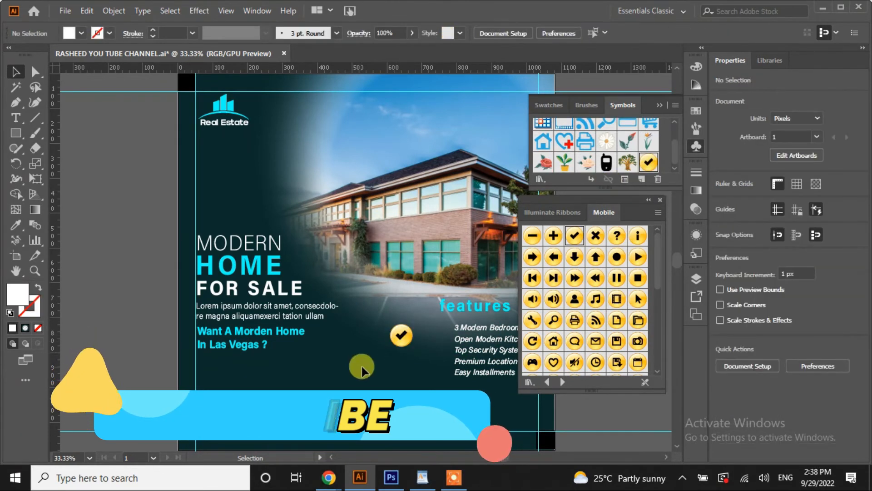
left_click(402, 340)
left_click(80, 34)
left_click(71, 59)
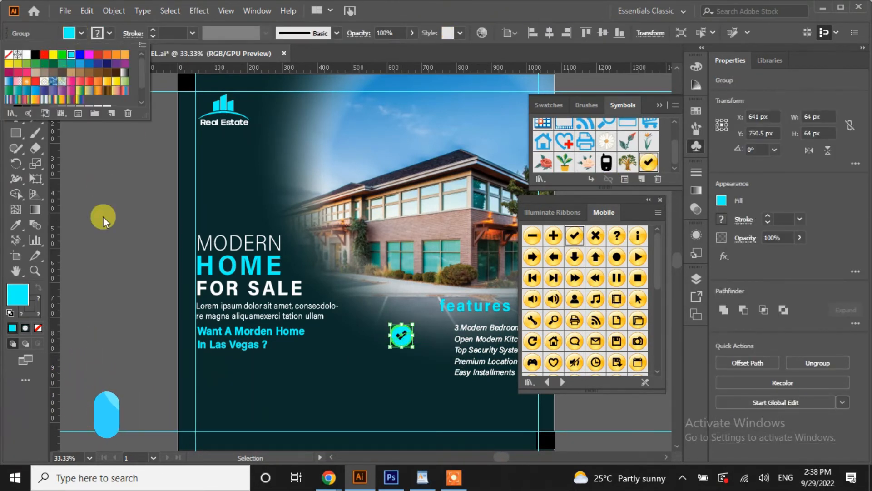
left_click(102, 218)
left_click(401, 338)
left_click(648, 199)
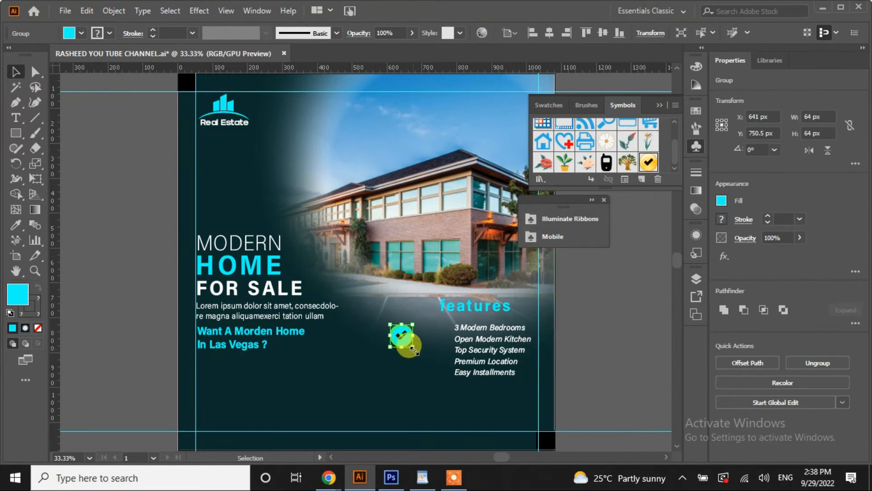
left_click(119, 321)
left_click(404, 337)
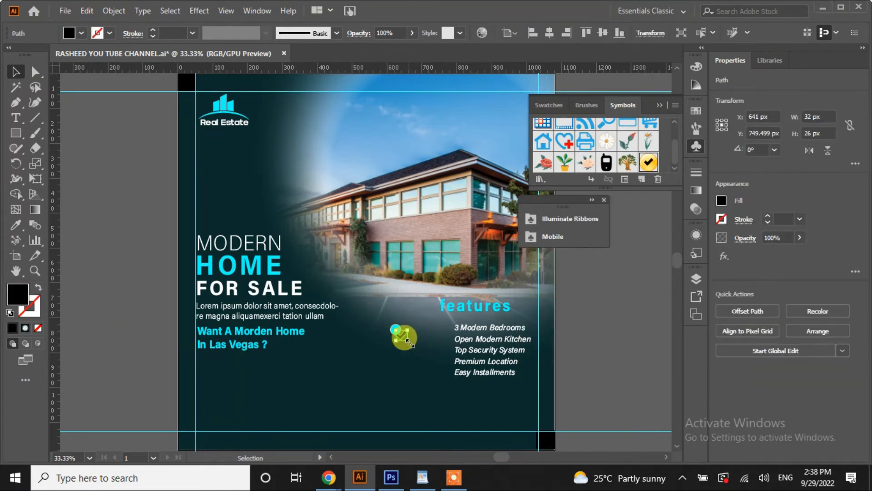
key("ctrl+z")
key("ctrl+z")
left_click(95, 337)
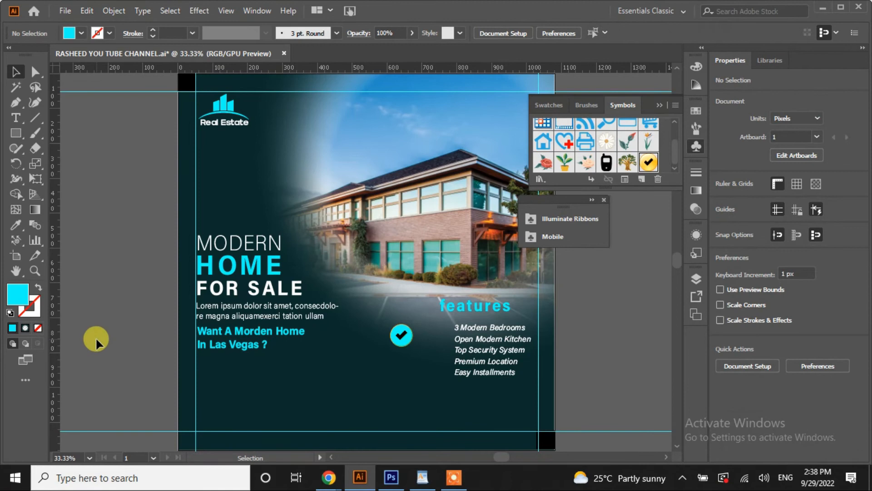
Group the cyan circle with its check, shrink it to 31 px, and delete a stray gradient shape
key("ctrl+plus")
key("ctrl+plus")
key("ctrl+plus")
scroll(364, 255, "down", 5)
left_click(468, 290)
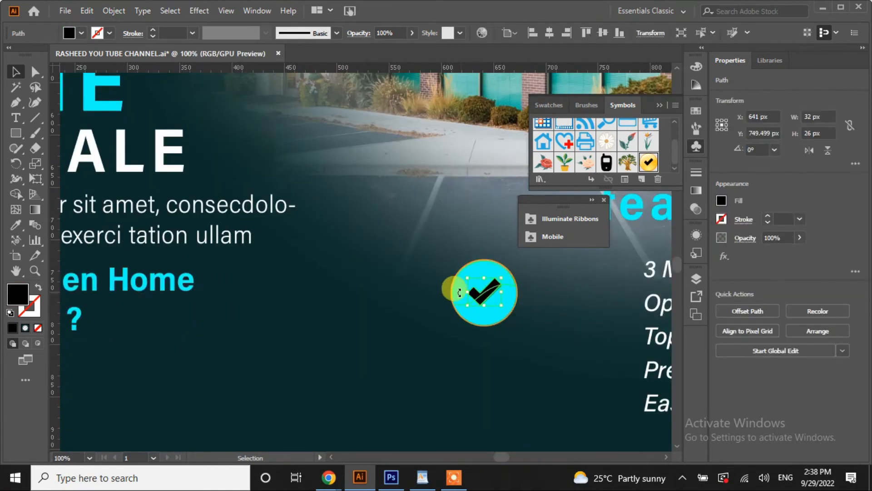
right_click(456, 291)
left_click(522, 177)
left_click_drag(517, 325, 405, 358)
key("Delete")
Place a 21 px check circle beside the first feature and repeat copies down the list
left_click_drag(465, 283, 615, 310)
left_click(487, 306)
key("ctrl+d")
key("ctrl+d")
left_click(394, 335)
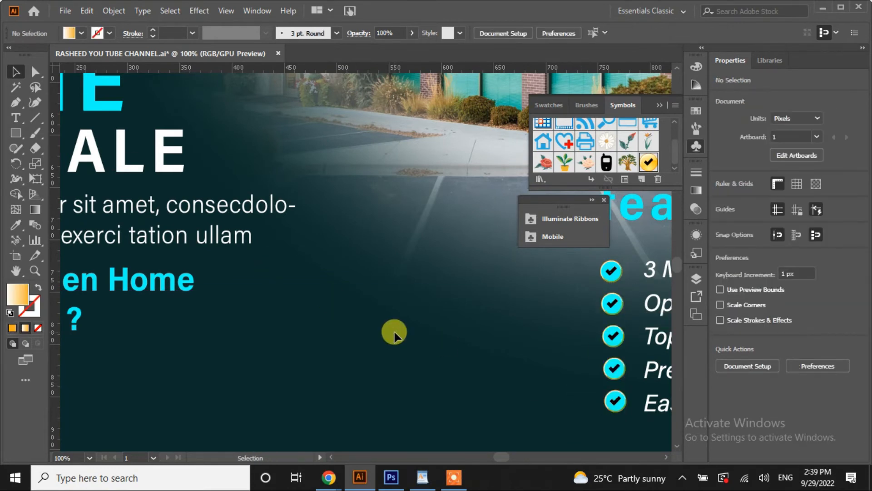
Shrink the features heading and nudge it right and down above the list
key("ctrl+0")
mouse_move(490, 313)
left_mouse_down()
mouse_move(482, 305)
mouse_move(505, 328)
mouse_move(488, 312)
left_mouse_up()
left_click(734, 345)
left_click(618, 368)
left_click(497, 308)
left_click(576, 337)
left_click(599, 312)
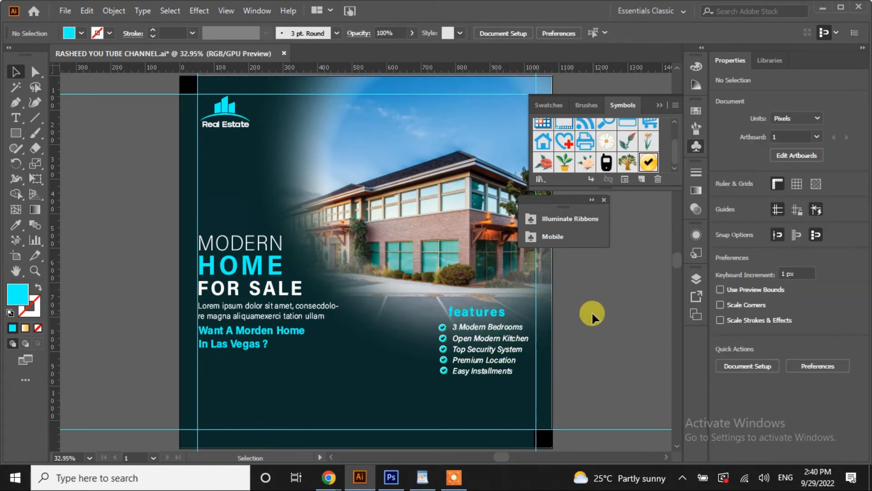
Shift the feature list block slightly left
left_click(446, 327)
left_click_drag(475, 348, 471, 348)
left_click(477, 400)
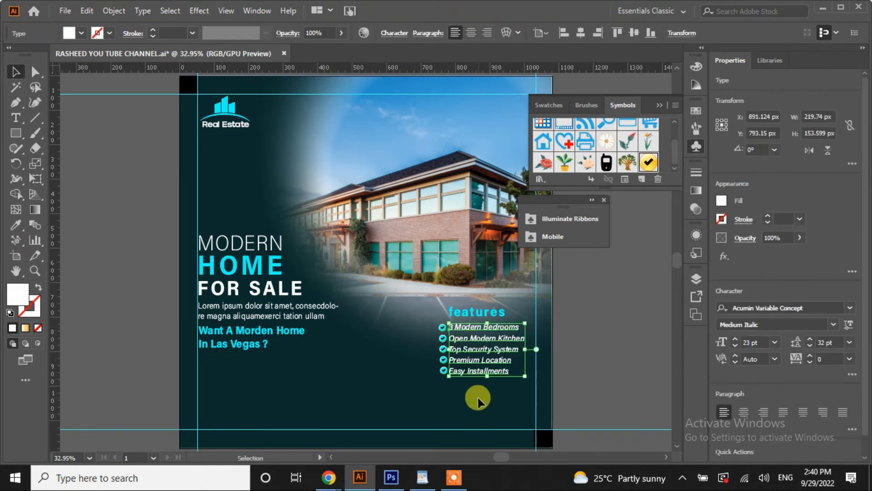
scroll(54, 214, "down", 2)
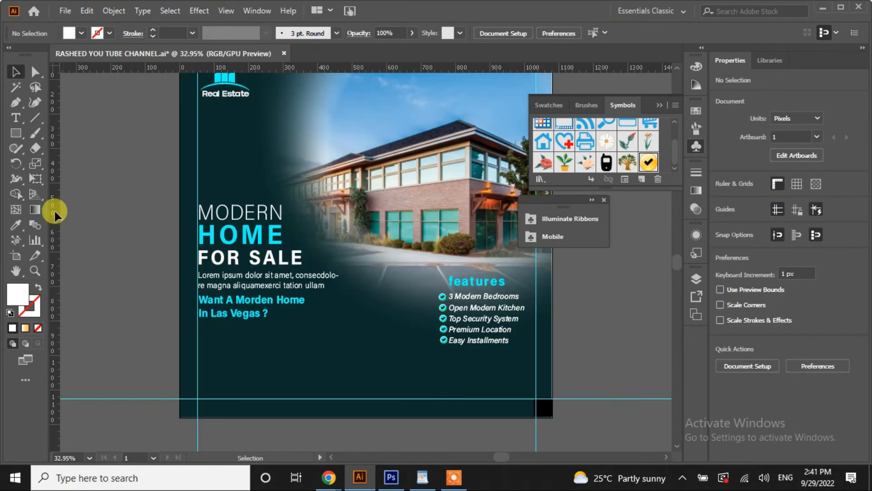
Place the Phone symbol, break its link, fill it cyan, and move it bottom-left
left_click_drag(607, 165, 217, 352)
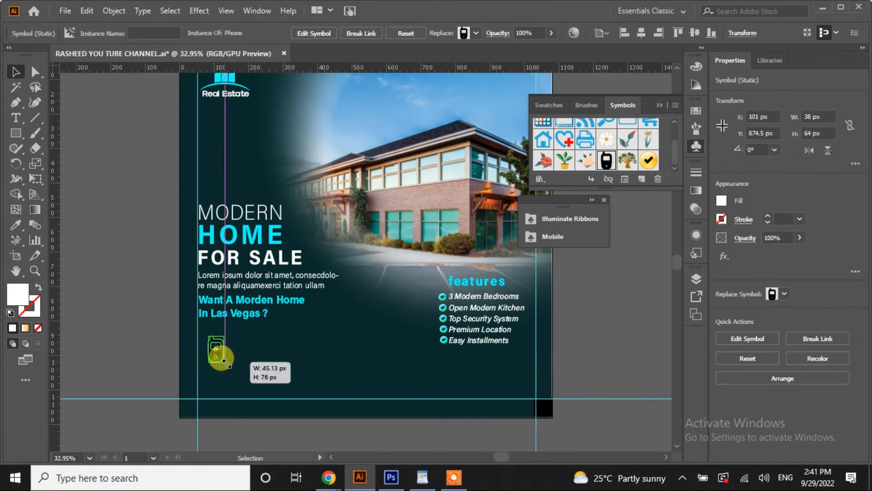
left_click(608, 178)
left_click(80, 33)
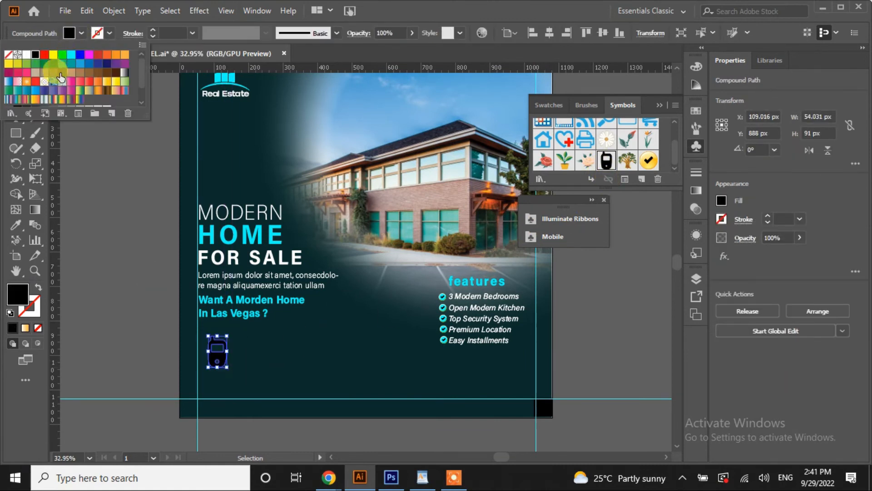
left_click(67, 53)
left_click(248, 387)
left_click_drag(216, 354, 217, 377)
Draw a thin vertical bar beside the phone icon and narrow it
left_click(132, 382)
left_click_drag(16, 133, 43, 135)
left_click_drag(224, 364, 229, 391)
left_click(16, 71)
left_click(235, 376)
left_click(108, 318)
left_click(228, 379)
key("ctrl+plus")
key("ctrl+plus")
key("ctrl+plus")
key("ctrl+plus")
key("ctrl+plus")
key("ctrl+plus")
left_click_drag(373, 256, 360, 255)
left_click(115, 157)
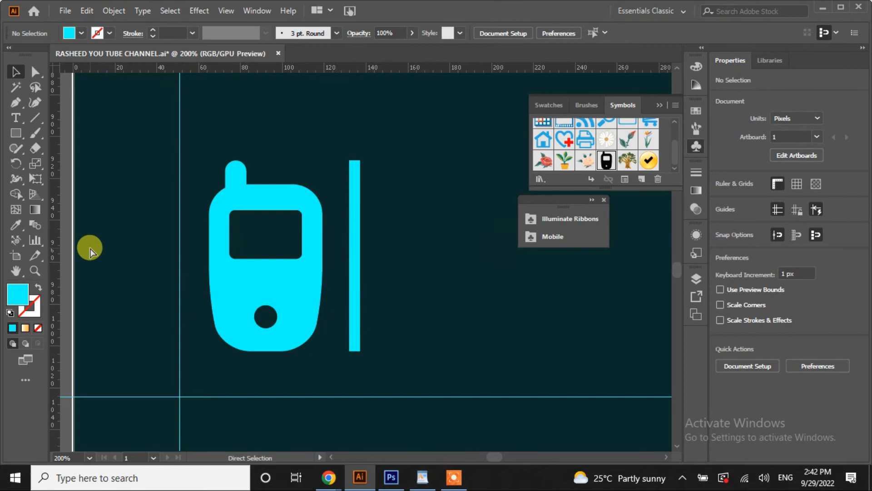
key("ctrl+0")
Start a text point left of the artboard for the contact line
key("alt+Tab")
key("alt+Tab")
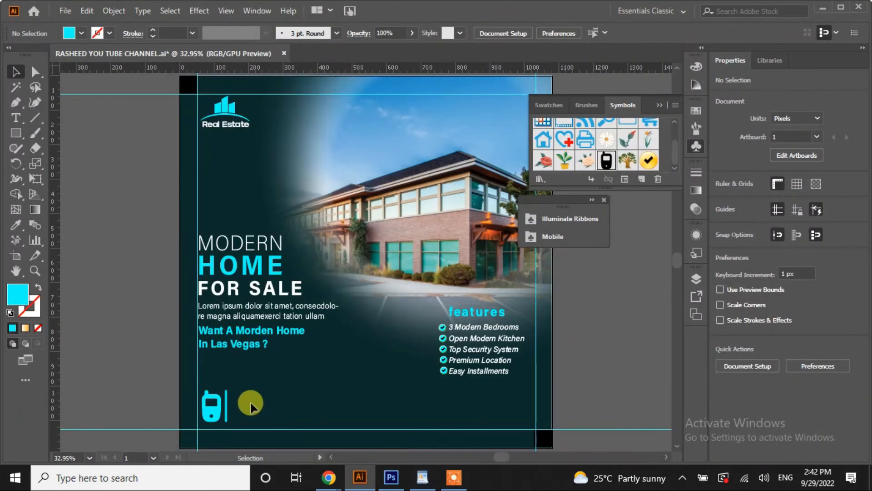
key("t")
left_click(113, 254)
Paste 'More information call us', move it beside the phone icon, and make it white
key("ctrl+v")
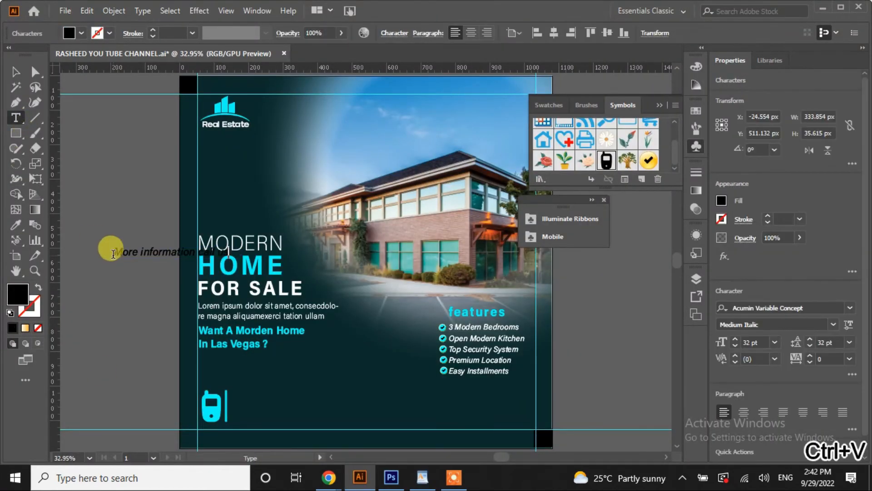
key("Escape")
left_click_drag(155, 254, 275, 400)
left_click(81, 32)
left_click(18, 45)
left_click(123, 297)
Type the phone number on a new line below and fill it white
left_click(312, 399)
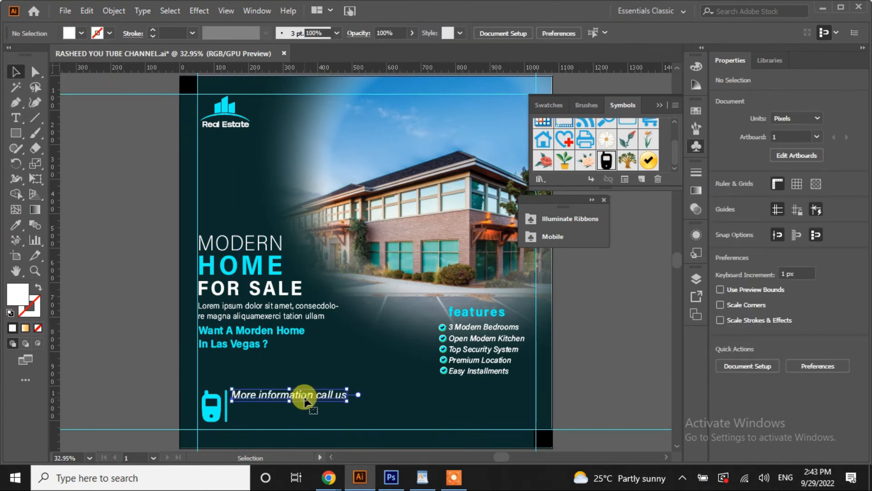
key("t")
left_click(237, 407)
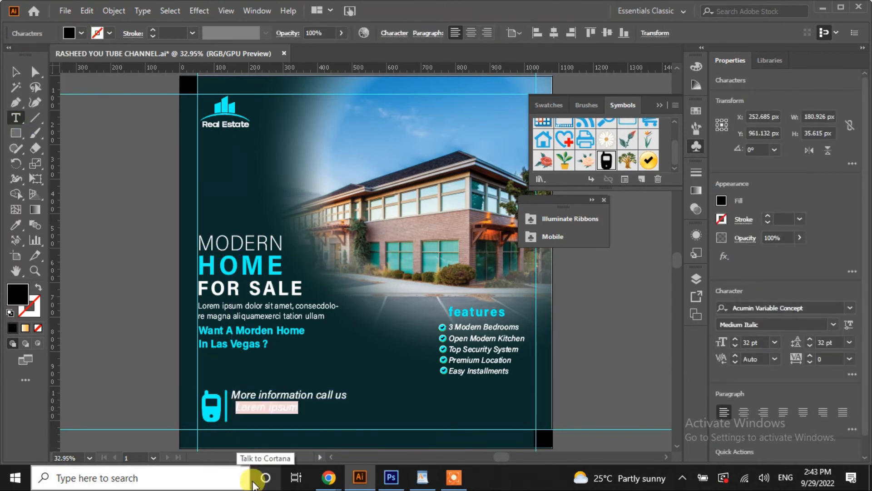
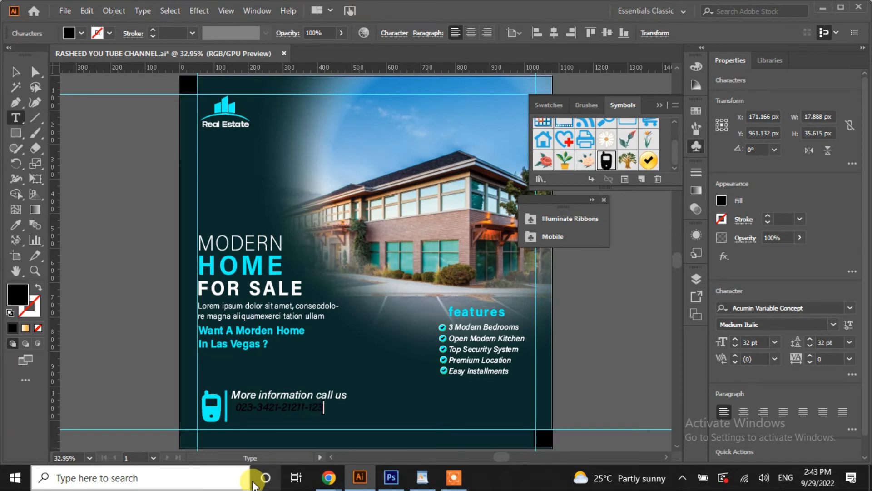
left_click(15, 71)
left_click(81, 33)
left_click(23, 52)
Enlarge the phone number to 40 pt, nudge it, set tracking 50, then reduce to 38 pt
left_click(735, 339)
left_click(735, 338)
left_click(736, 338)
key("Left")
key("Left")
key("Left")
key("Left")
key("Left")
key("Left")
key("Left")
key("Left")
key("Left")
key("Down")
key("Down")
key("Down")
key("Down")
key("Down")
key("Down")
key("Down")
key("Down")
key("Down")
key("Down")
key("Down")
key("Down")
key("Down")
key("Down")
key("Down")
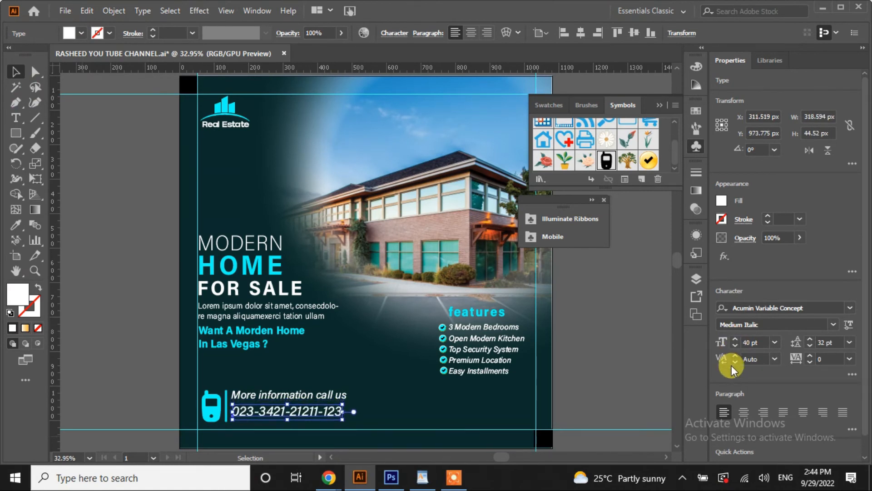
left_click(849, 358)
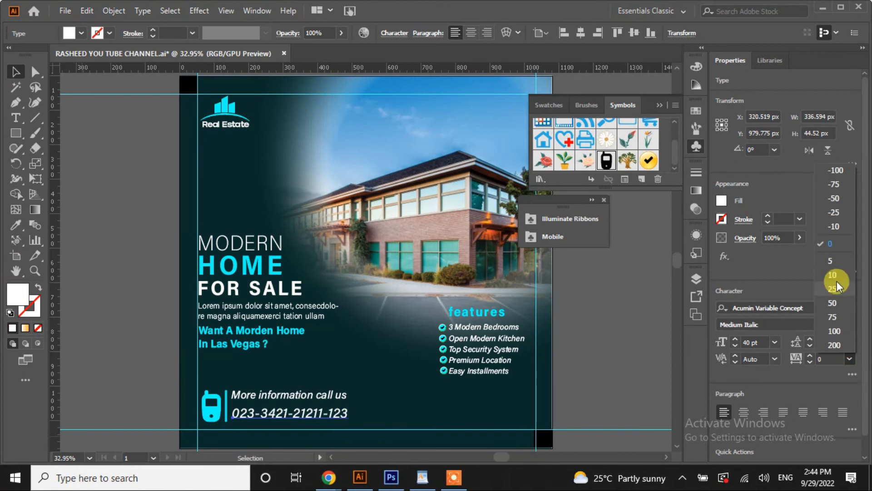
left_click(836, 302)
left_click(735, 345)
left_click(736, 346)
left_click(475, 443)
Draw a white rectangle at bottom right and round its corners fully into a pill
left_click(16, 134)
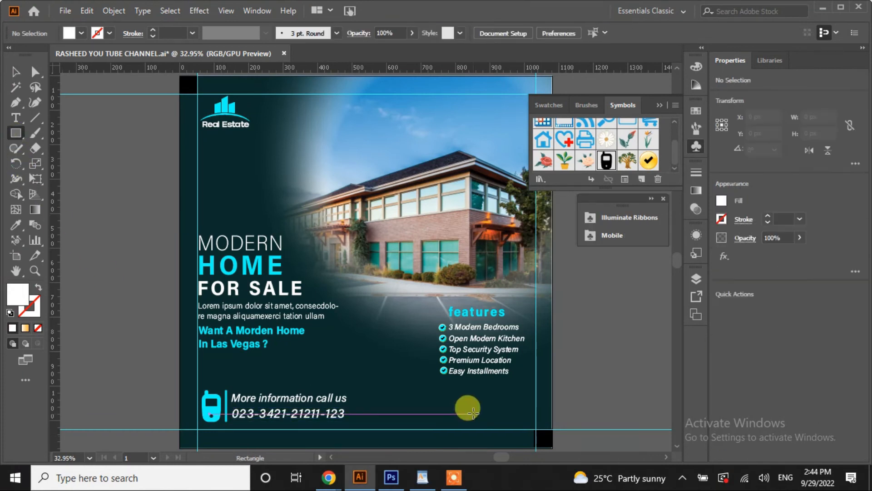
left_click_drag(436, 398, 532, 421)
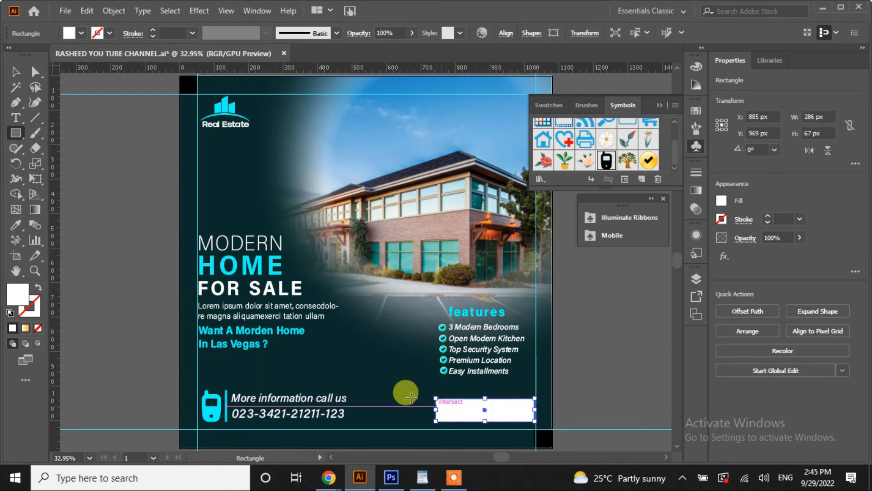
left_click(35, 72)
left_click_drag(444, 408, 450, 410)
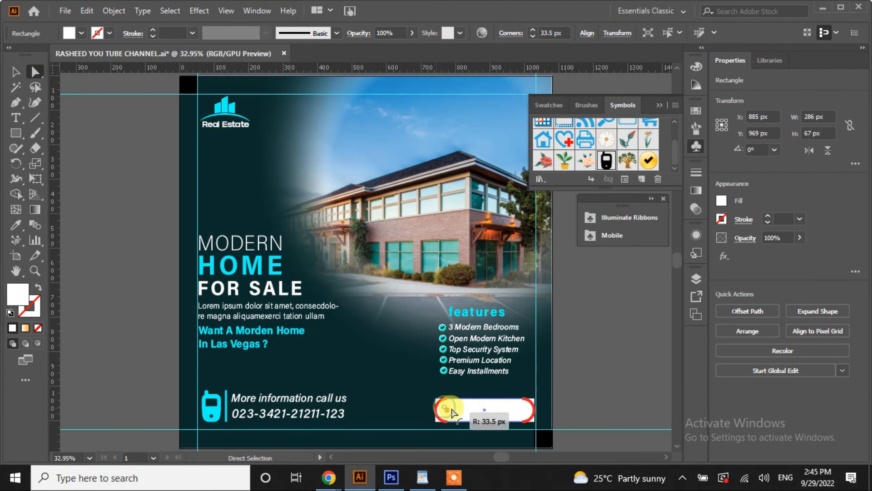
Copy the CONTACT US line from the WordPad notes
left_click(422, 477)
left_click_drag(255, 212, 289, 213)
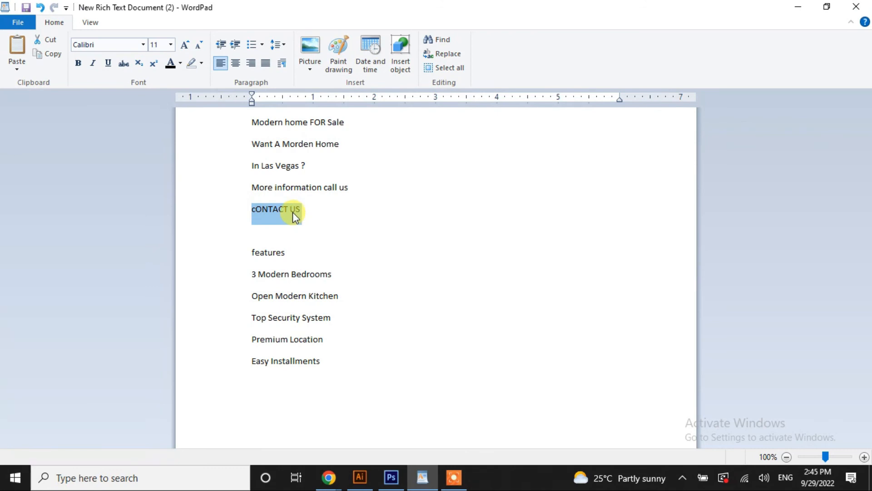
left_click(359, 477)
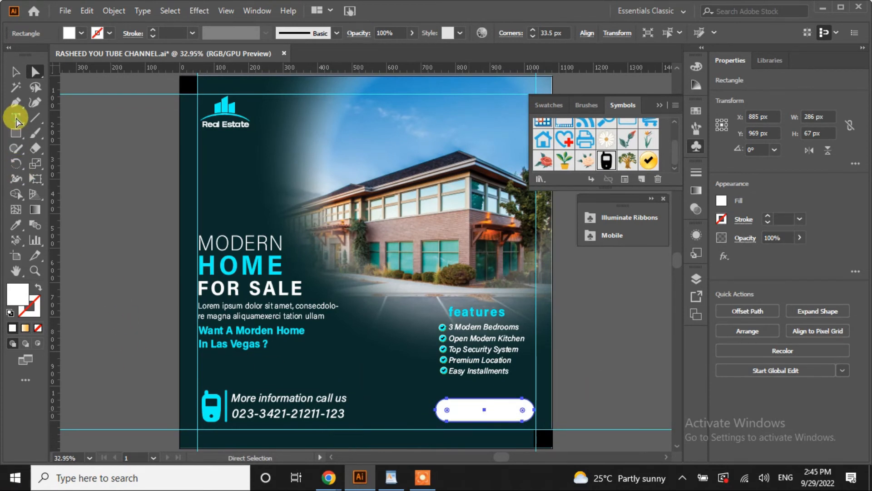
Paste CONTACT US, match the features heading style, and make the first letter uppercase C
key("t")
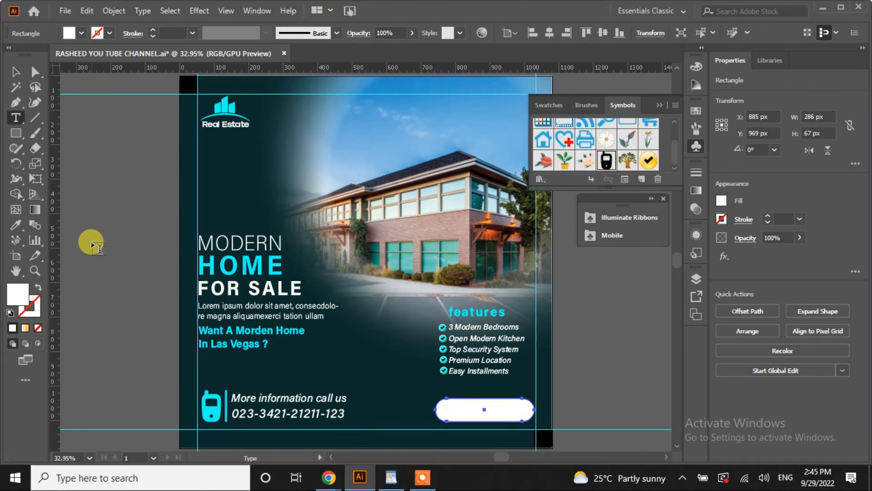
left_click(91, 240)
key("ctrl+v")
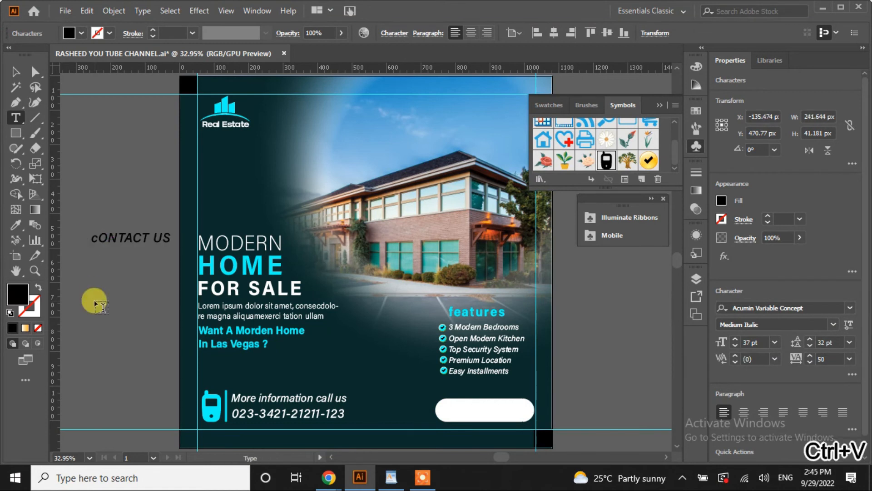
left_click(15, 71)
left_click(14, 227)
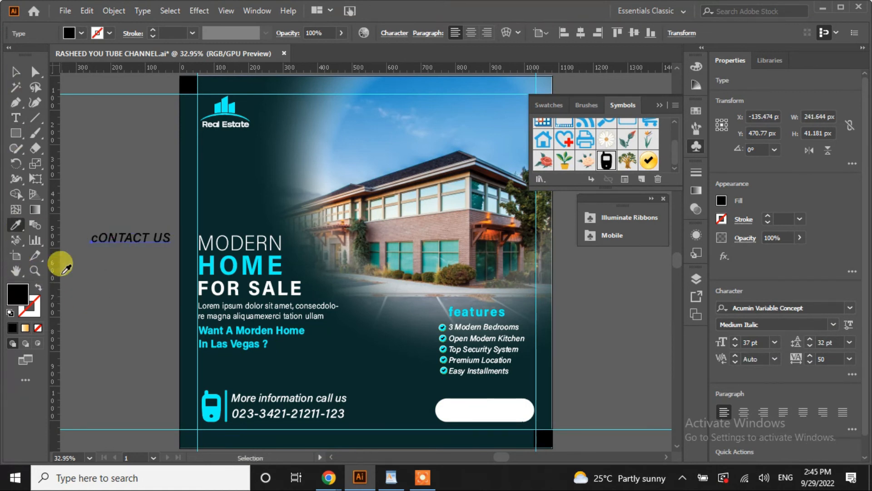
left_click(499, 311)
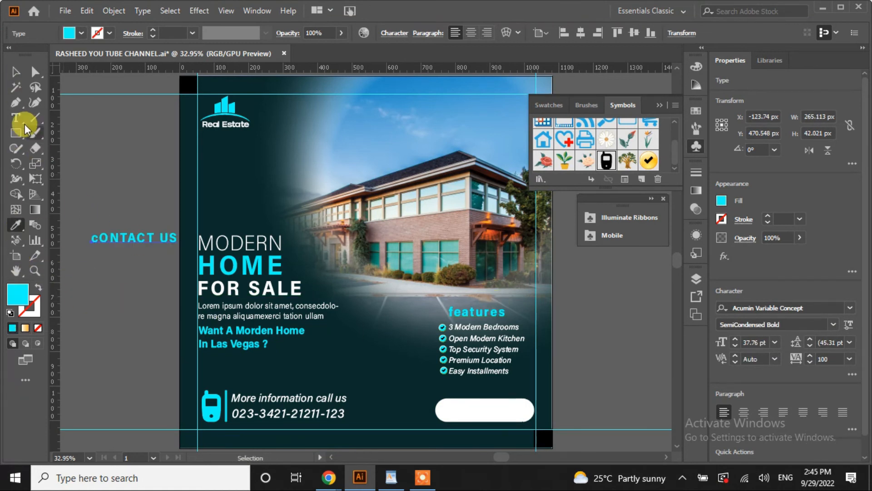
left_click_drag(91, 237, 99, 238)
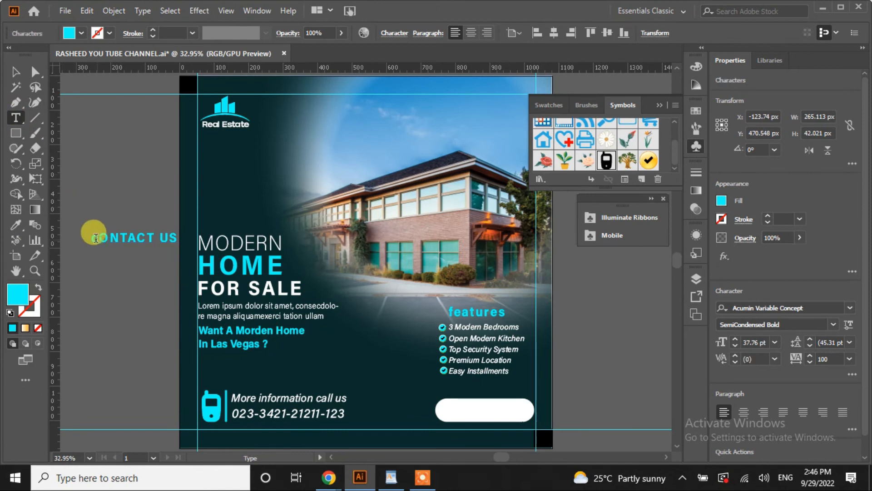
type("C")
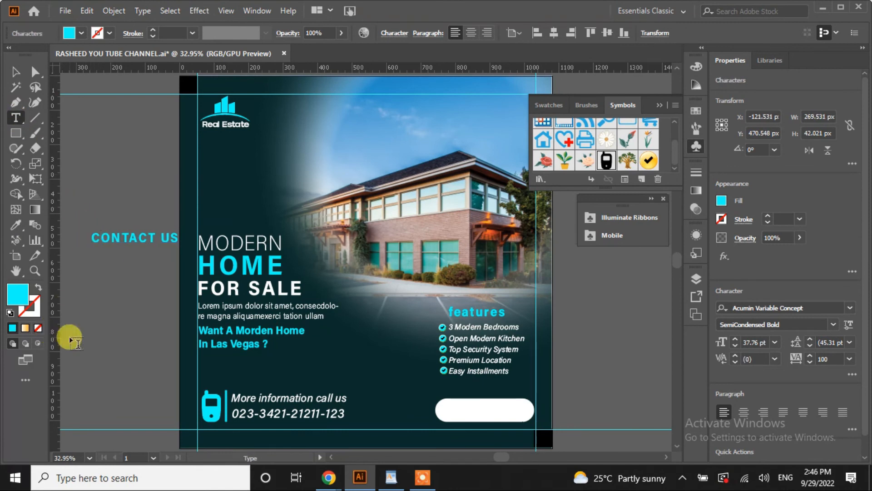
Move CONTACT US onto the pill button, reduce it to 26 pt, and centre it
left_click(22, 78)
left_click(84, 254)
left_click_drag(122, 242, 468, 415)
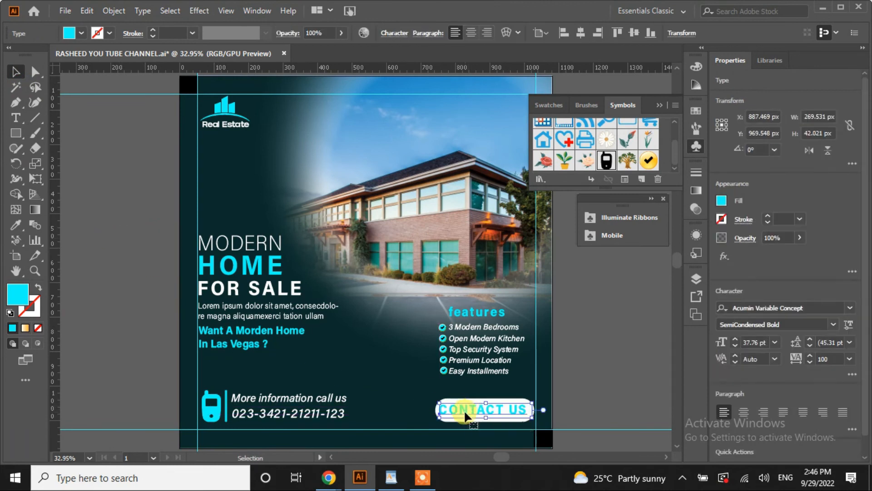
left_click(736, 346)
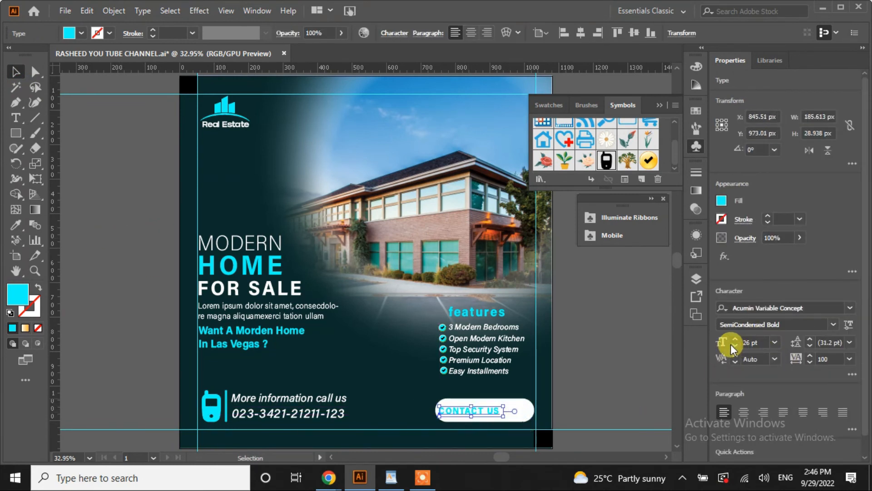
left_click_drag(491, 414, 506, 414)
left_click(16, 225)
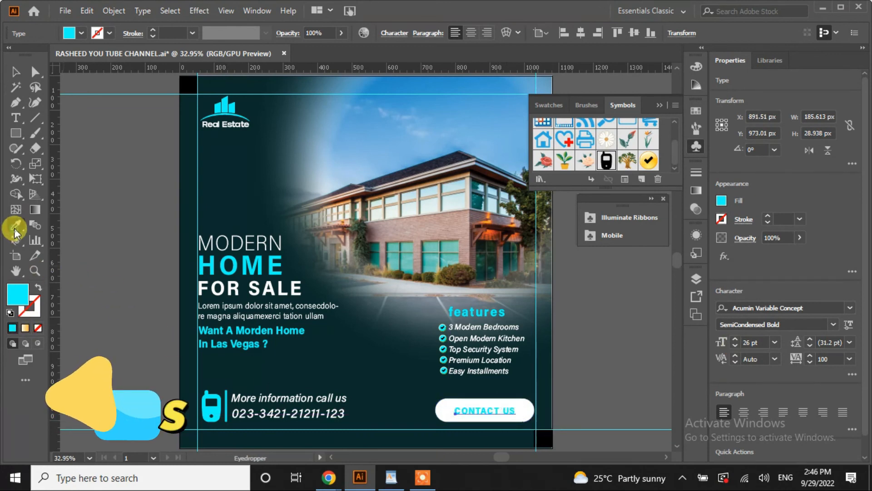
left_click(15, 71)
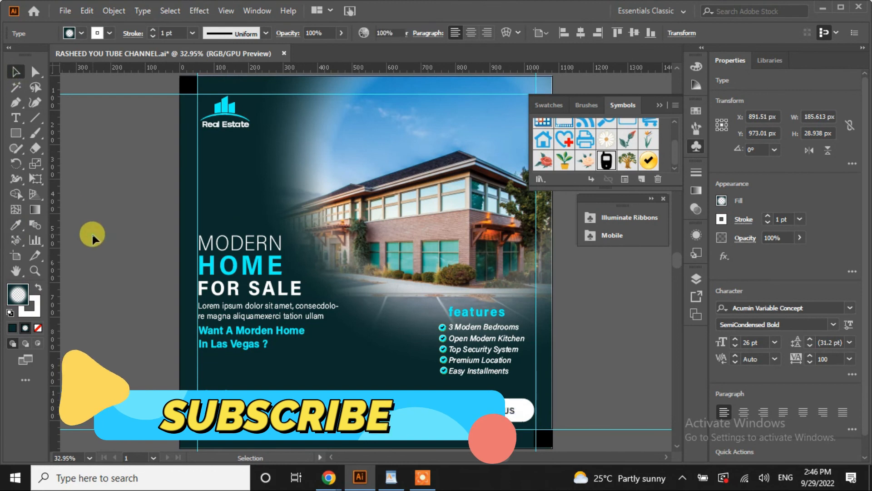
left_click(92, 234)
left_click(487, 412)
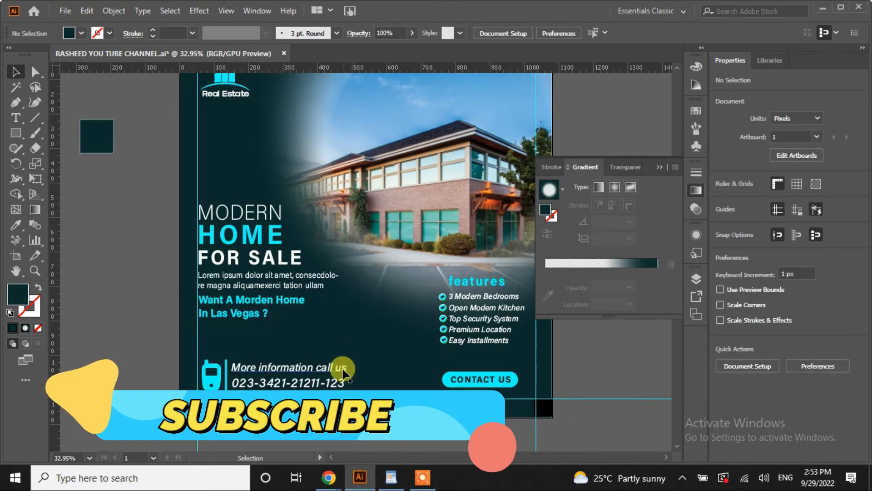
left_click(341, 367)
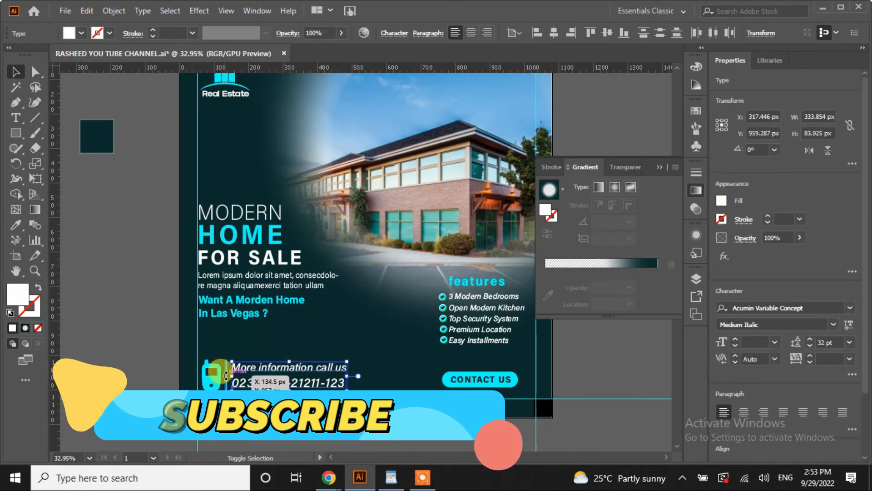
Scale down the 'More information call us' text together with the phone icon
left_click(213, 382, "shift")
left_click_drag(347, 387, 265, 380)
left_click(269, 435)
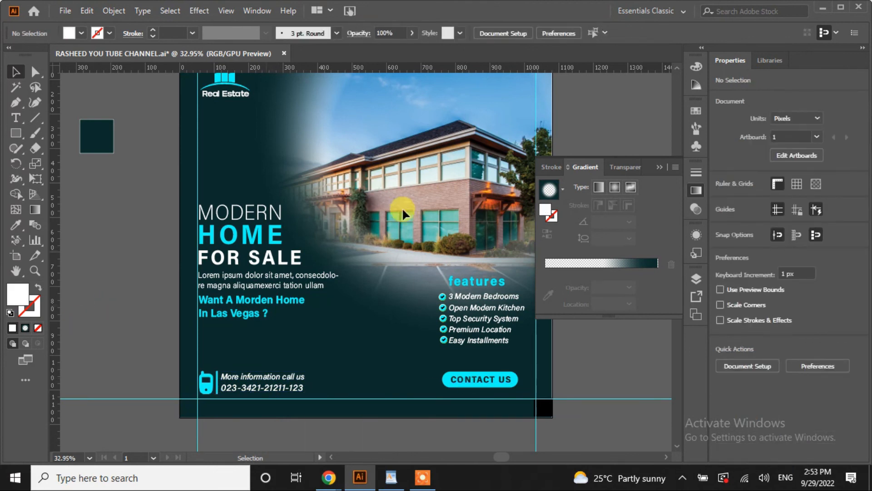
Delete the spare dark square and the bottom-right and top-left black corner squares
left_click(657, 168)
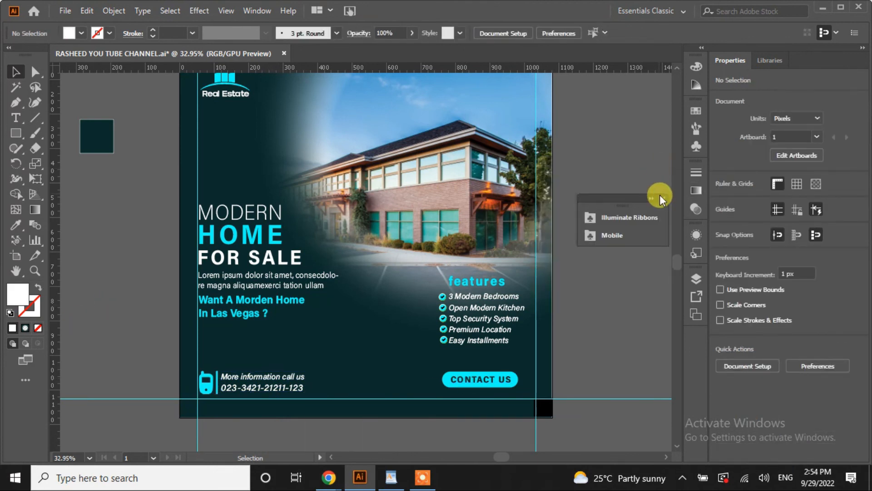
left_click(104, 145)
key("Delete")
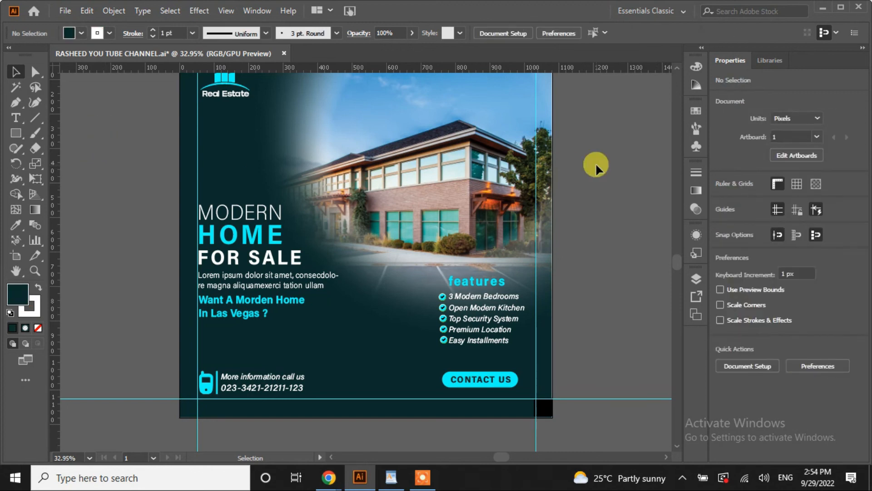
key("ctrl+0")
key("ctrl+minus")
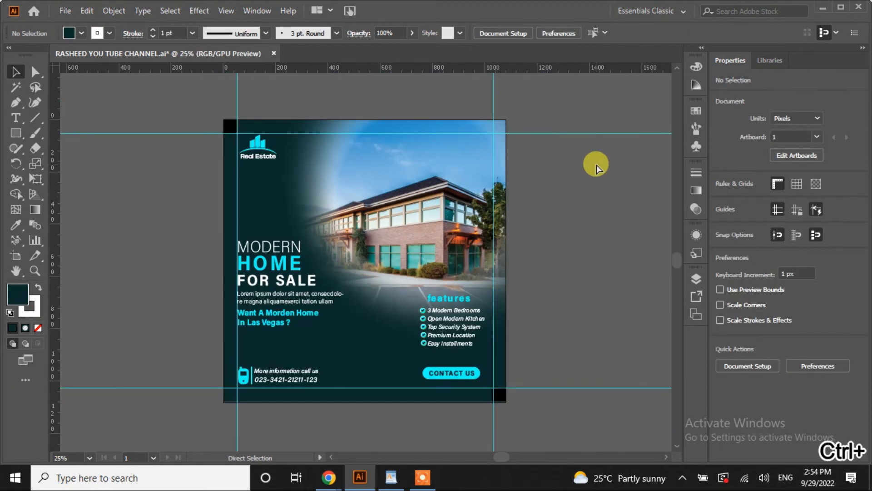
left_click_drag(499, 395, 554, 418)
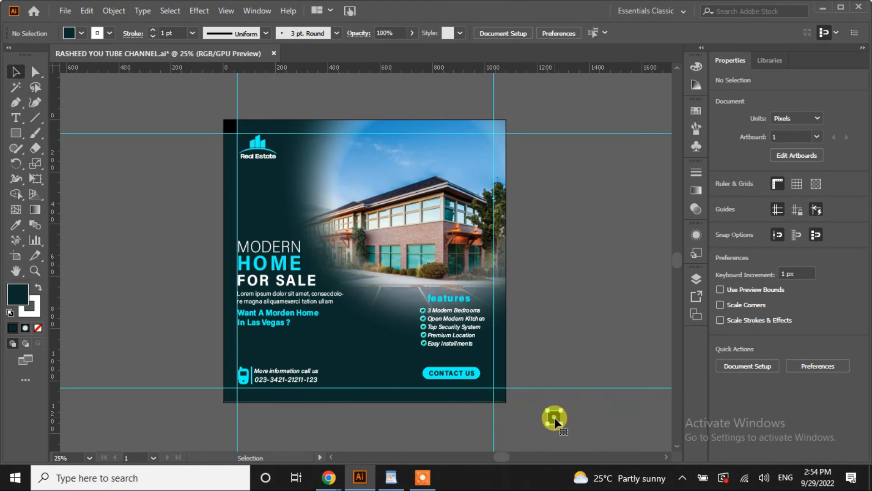
left_click(554, 419)
key("Delete")
left_click_drag(228, 128, 199, 120)
key("Delete")
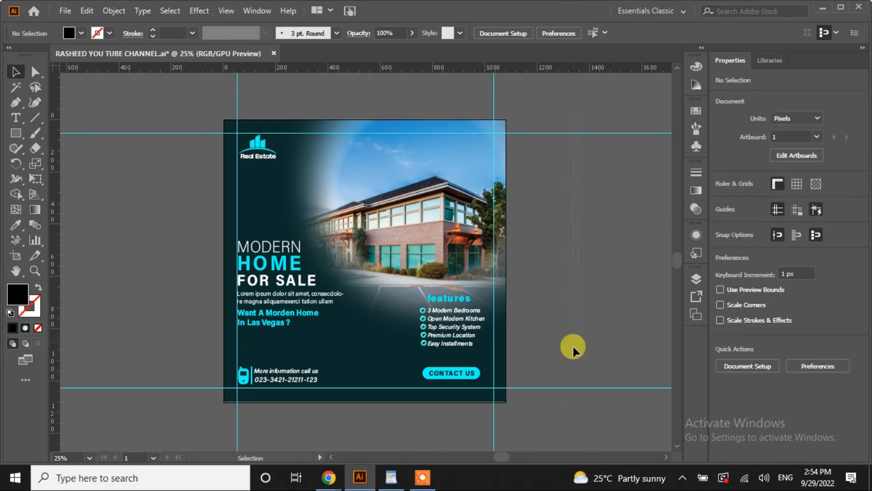
Delete all horizontal and vertical margin guides
key("ctrl+a")
key("Delete")
left_click_drag(191, 96, 189, 96)
key("Delete")
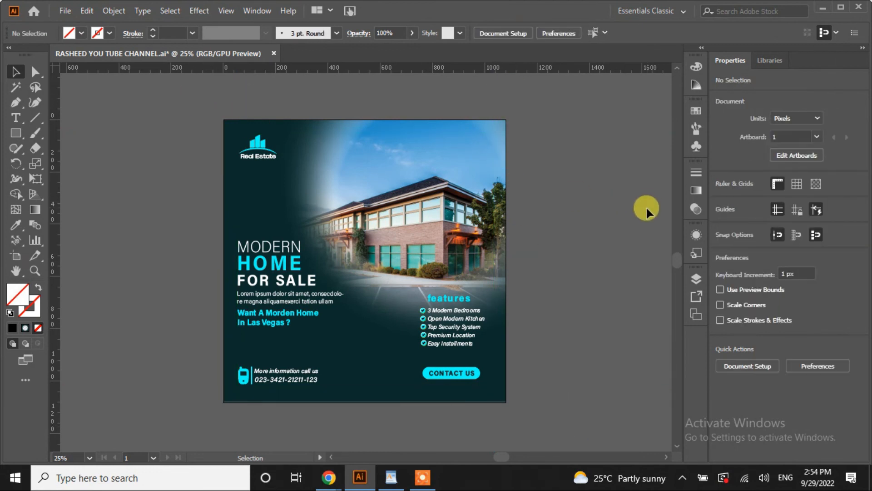